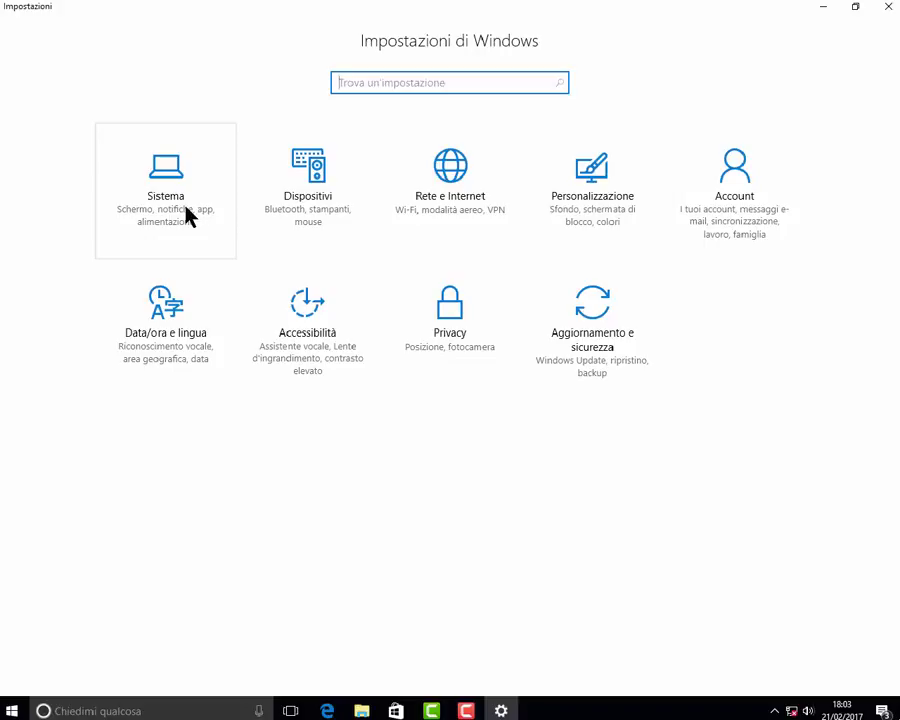
- Open the System display settings and review the screen identification, orientation and multiple-display options without changing them
click(188, 216)
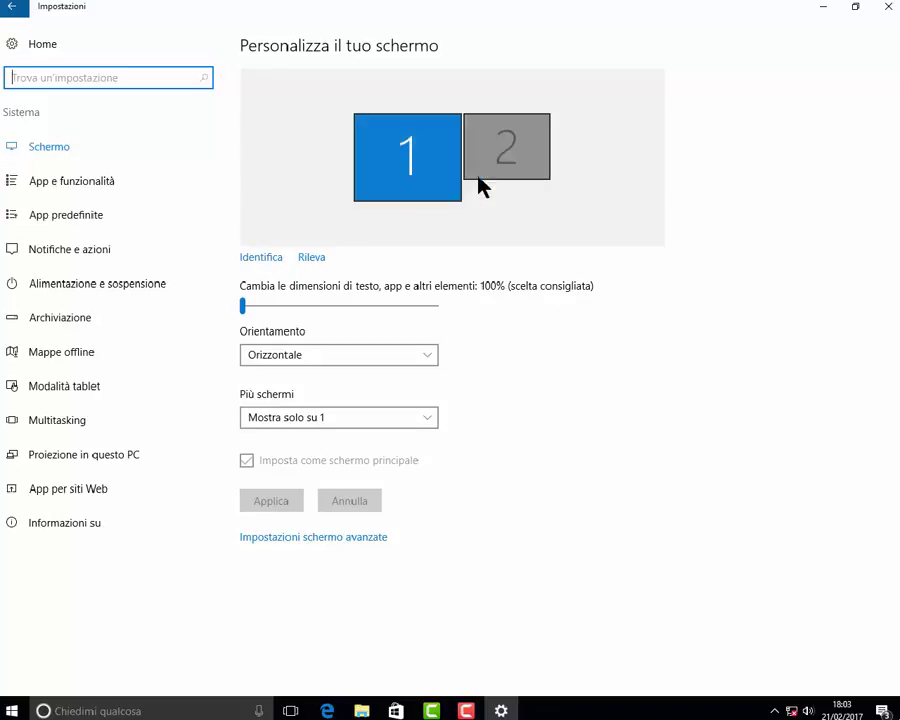
click(350, 286)
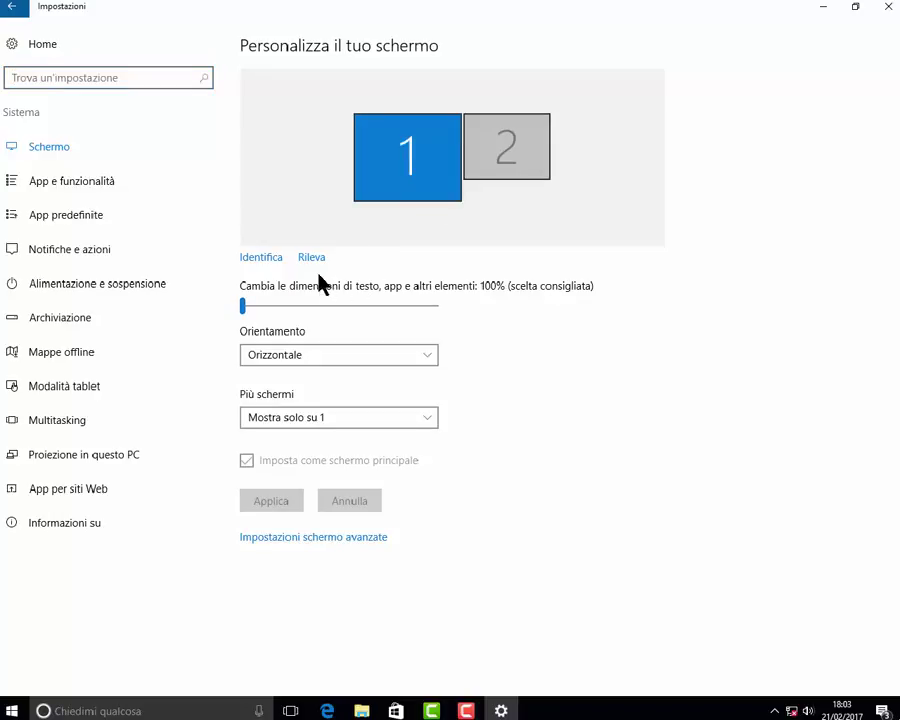
click(265, 260)
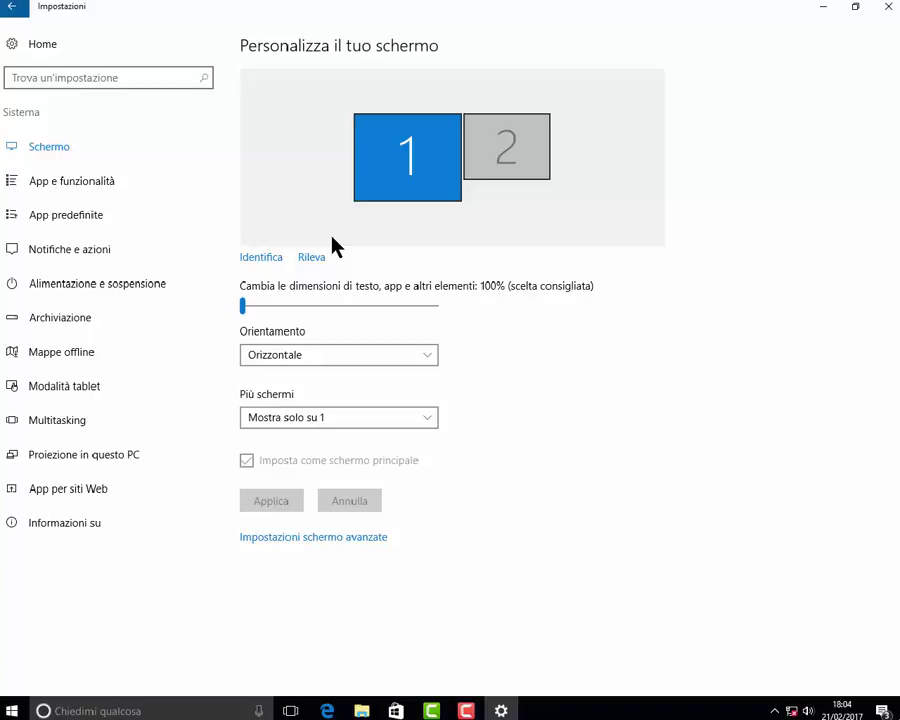
click(434, 356)
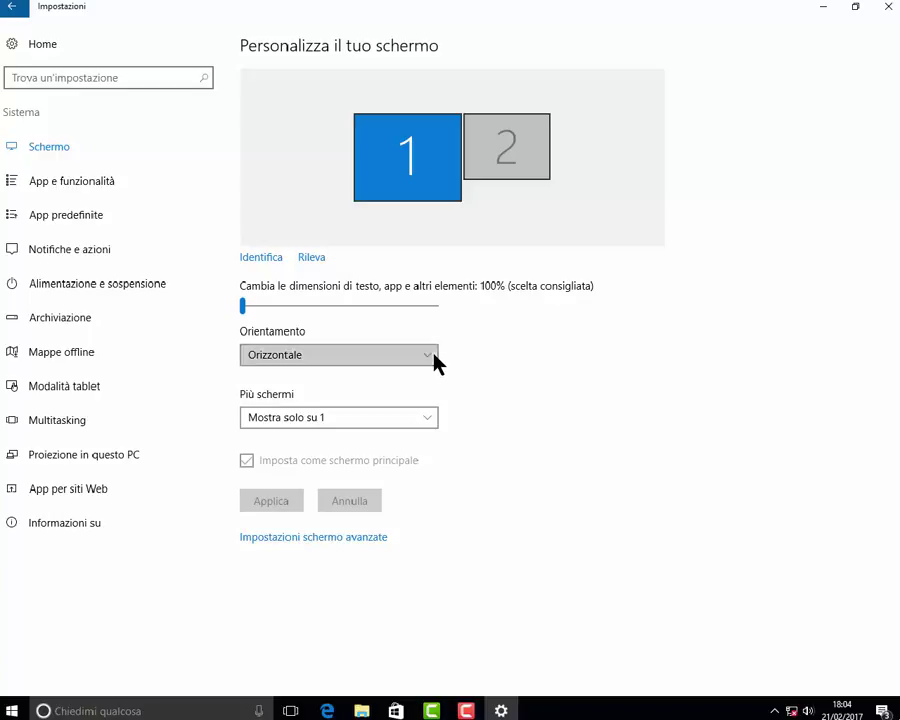
click(435, 362)
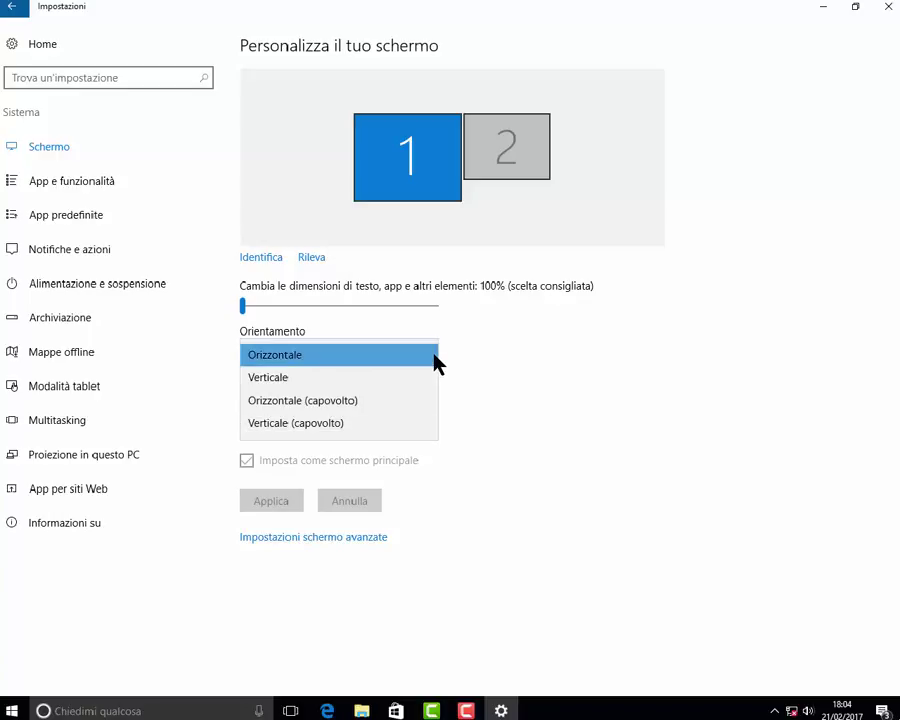
mouse_move(241, 306)
mouse_down()
mouse_move(287, 304)
mouse_move(243, 309)
mouse_up()
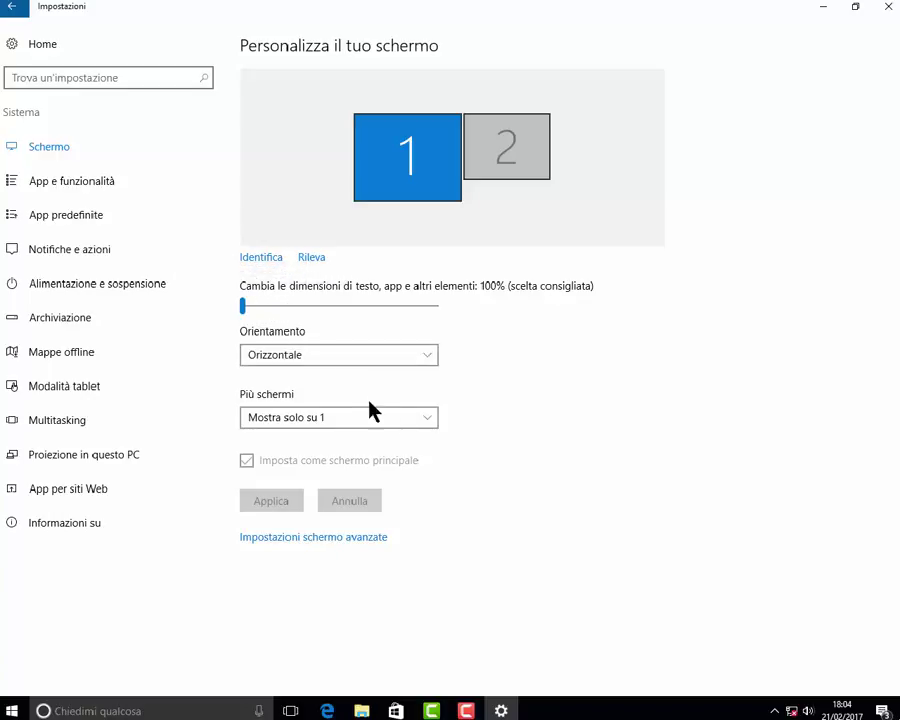
click(433, 422)
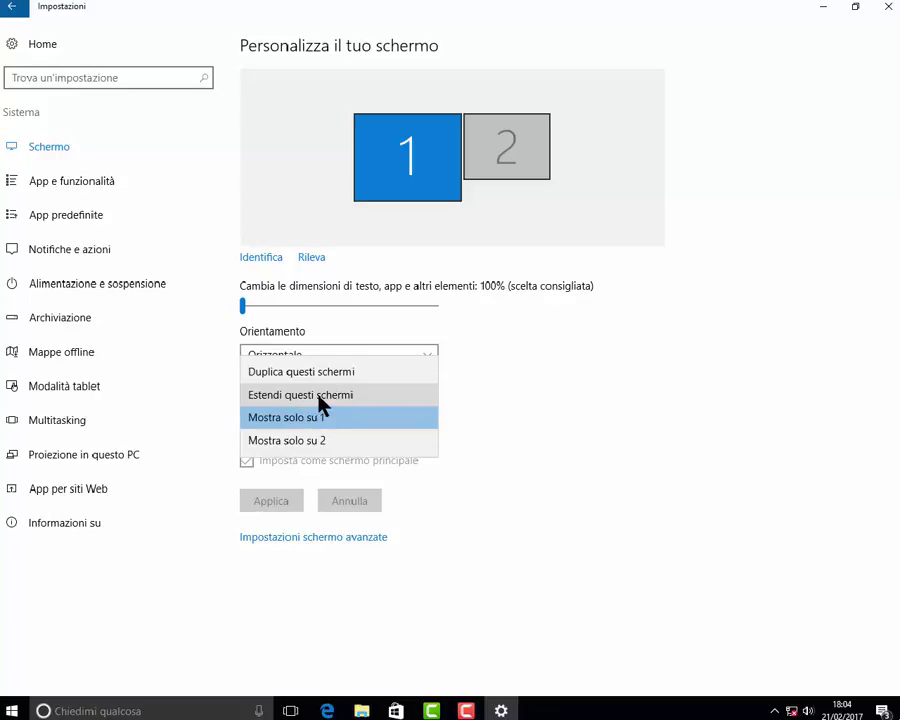
click(477, 400)
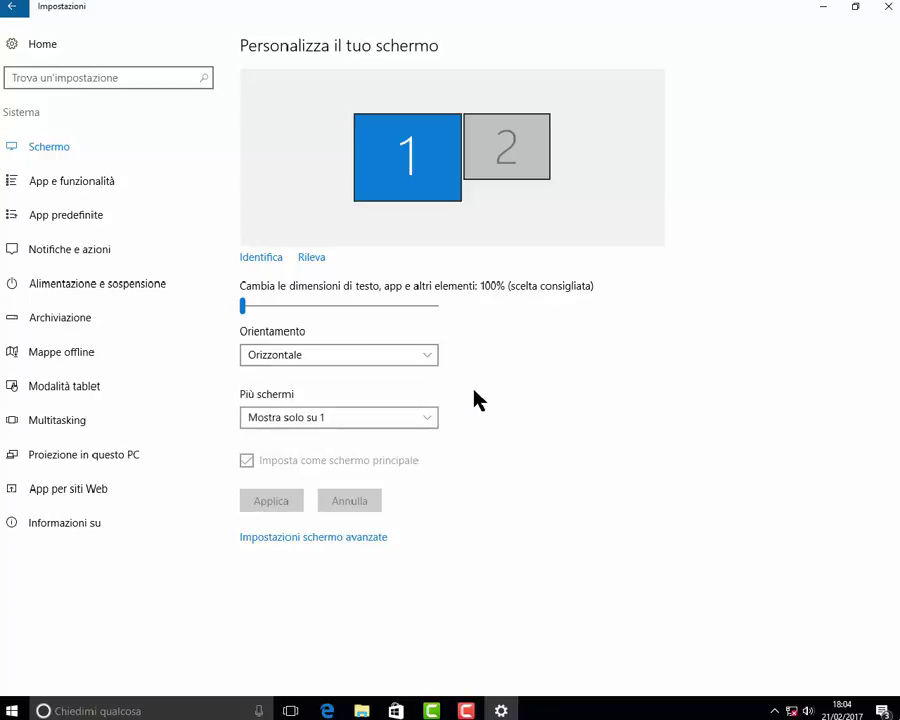
- Open the advanced display settings and select the 1280 x 960 resolution
click(347, 550)
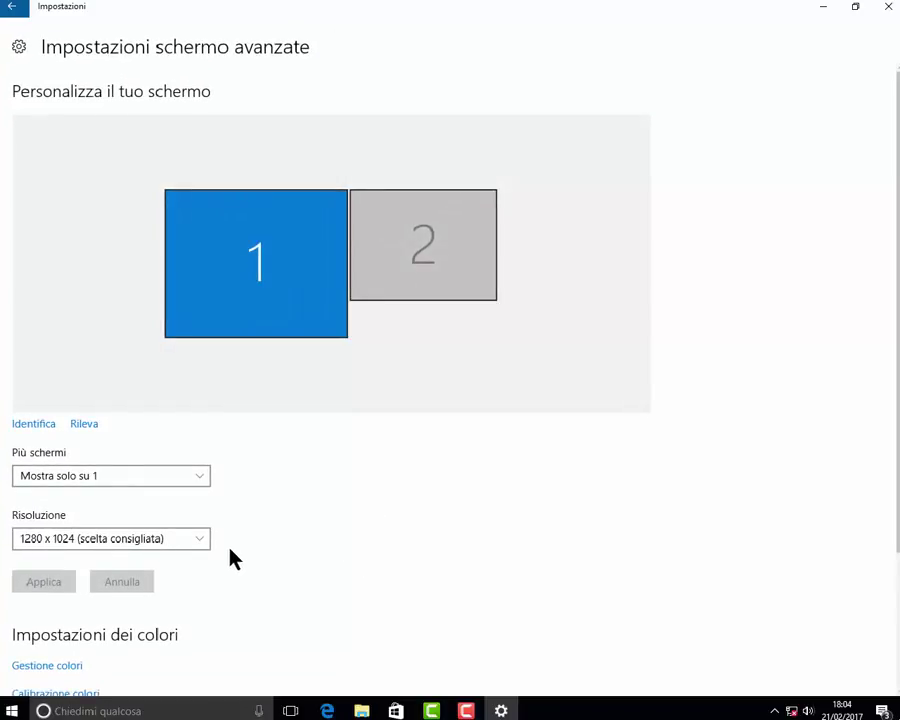
click(200, 540)
click(200, 538)
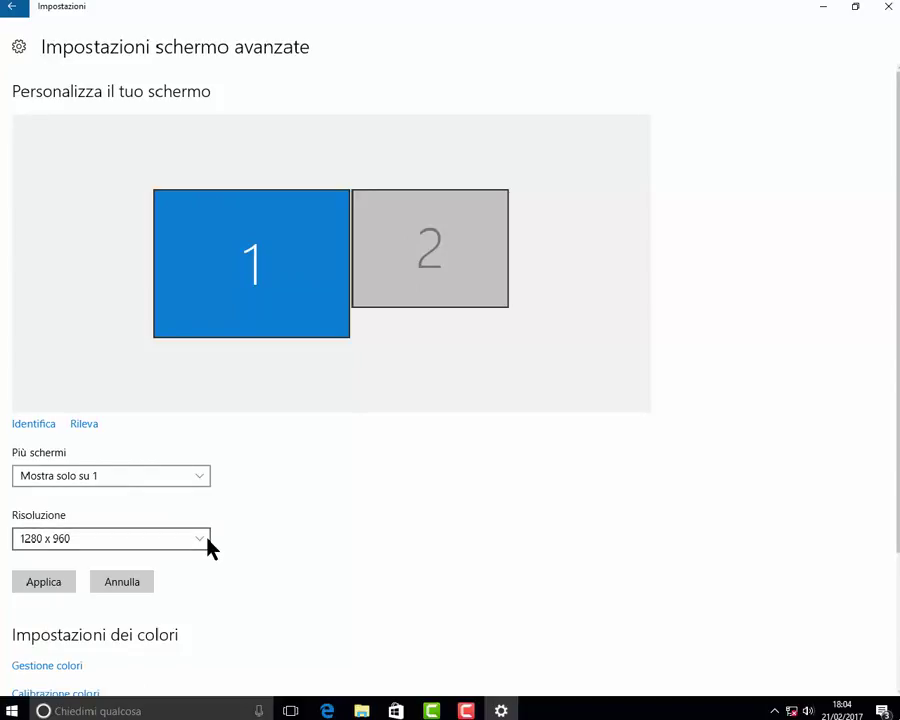
scroll(207, 545, down, 1)
scroll(207, 545, up, 1)
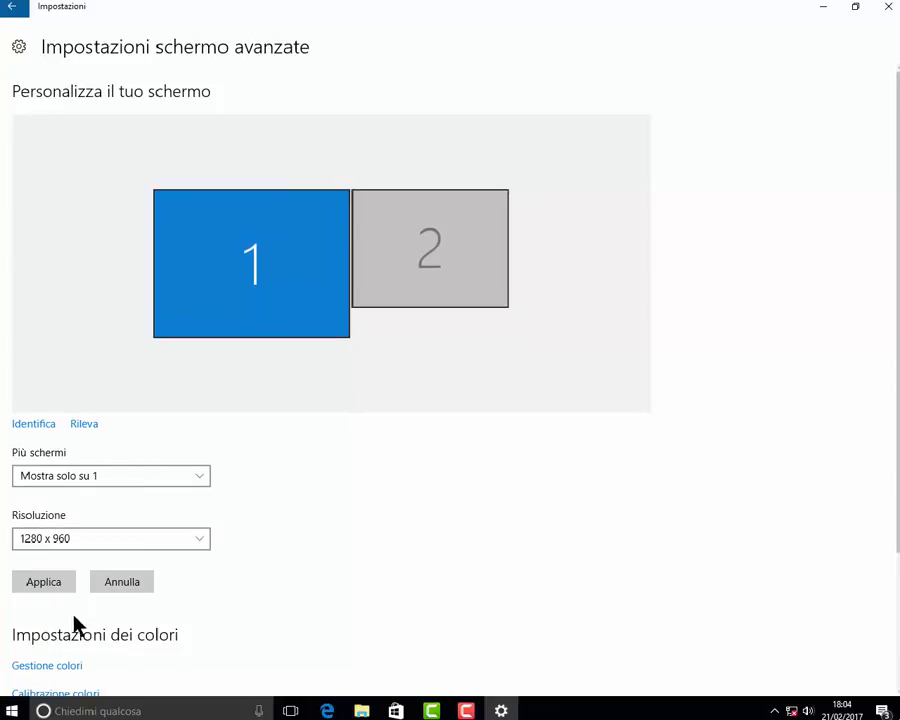
- View the monitor's color management profiles and the related advanced display settings, and return to the main display page
click(64, 667)
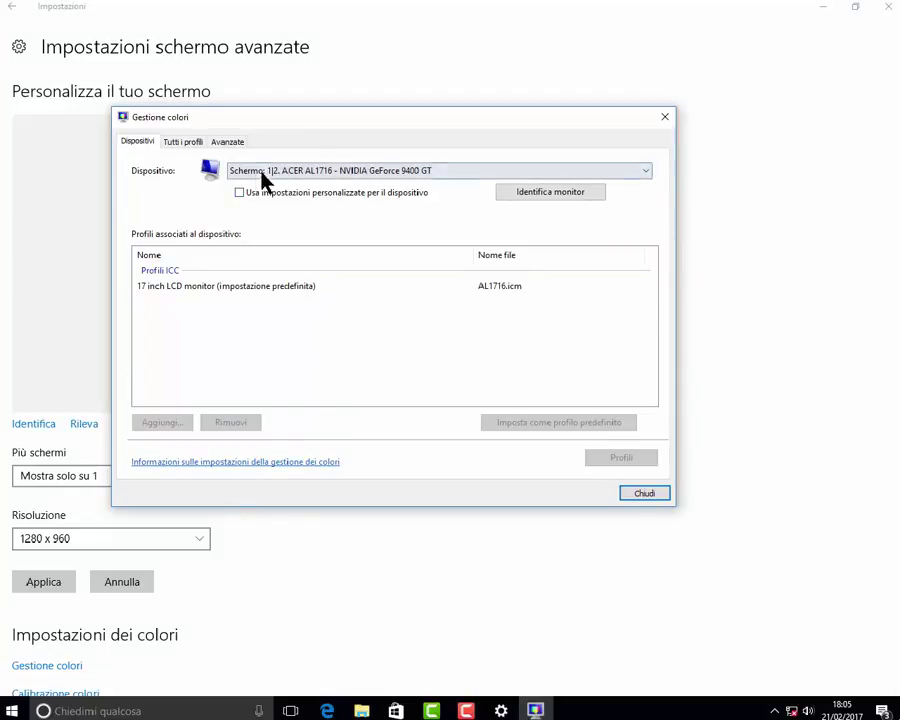
click(664, 116)
scroll(278, 528, down, 4)
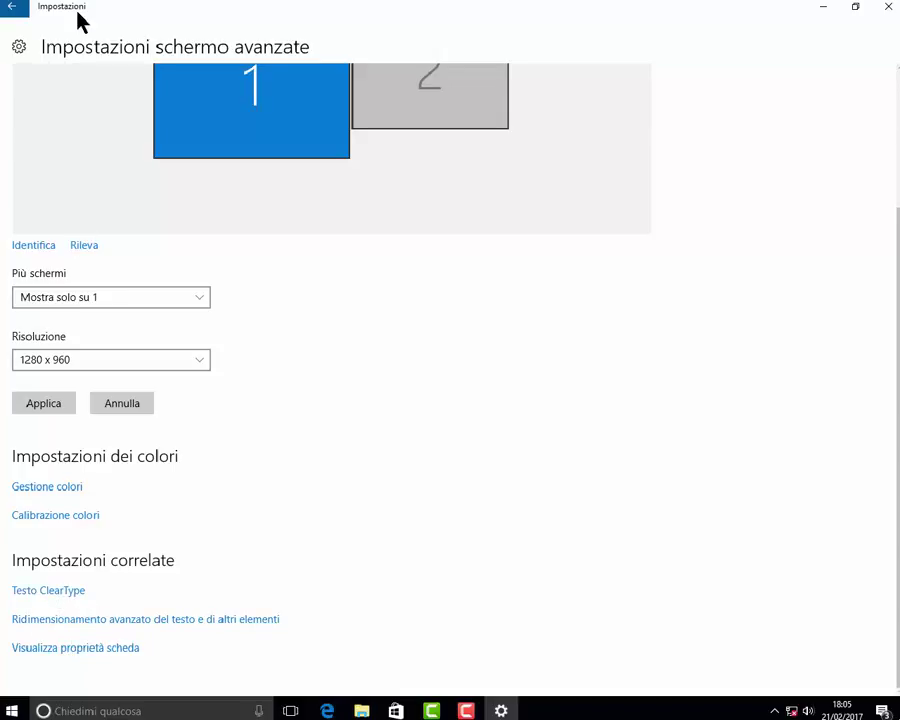
click(14, 8)
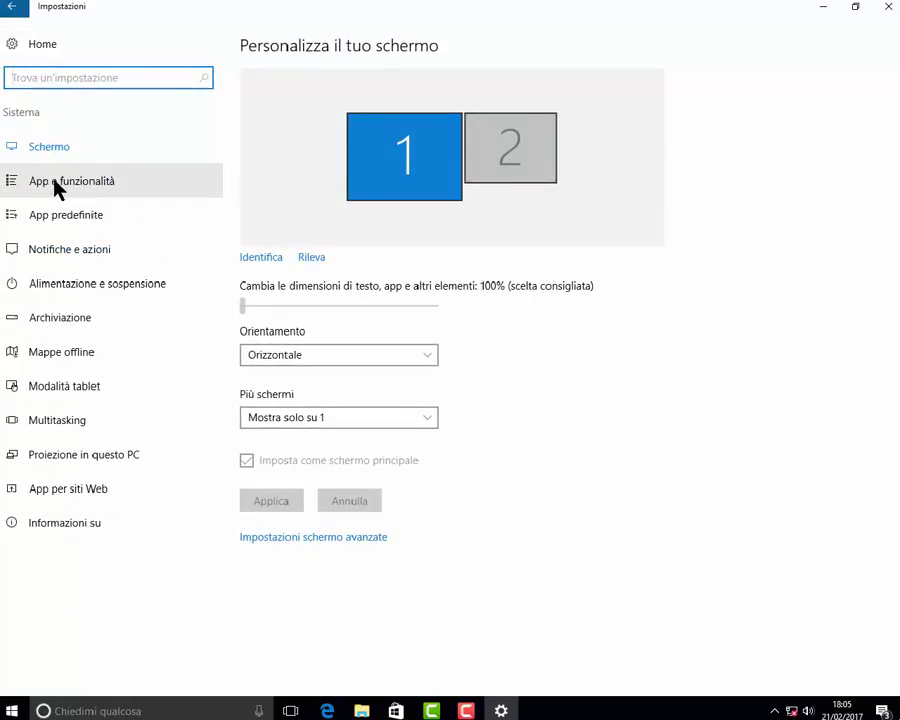
- Open the apps and features list and review its search, sorting and drive filter options
click(55, 188)
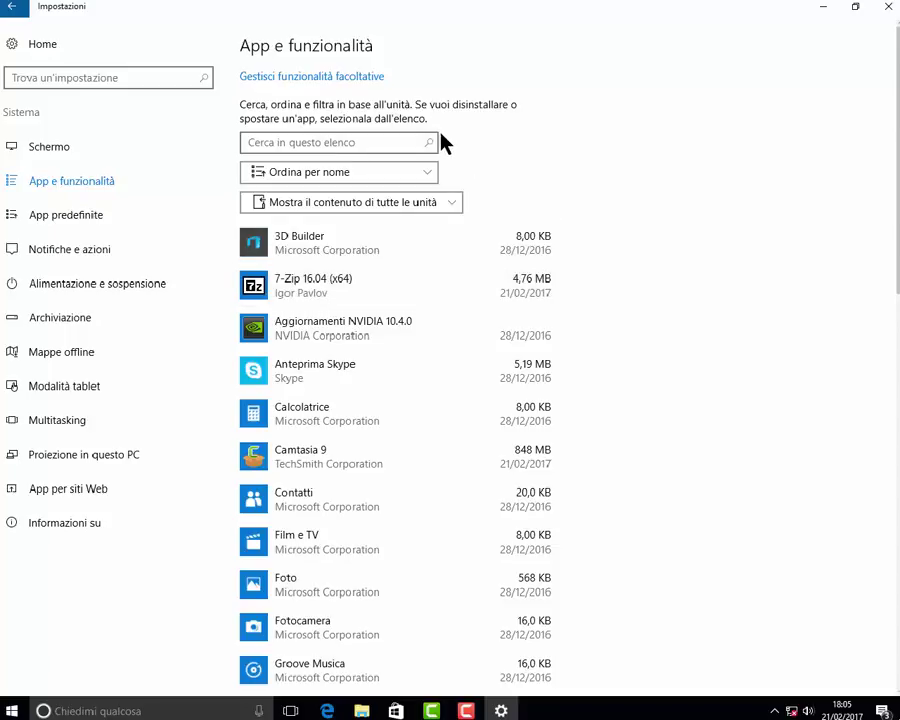
click(400, 143)
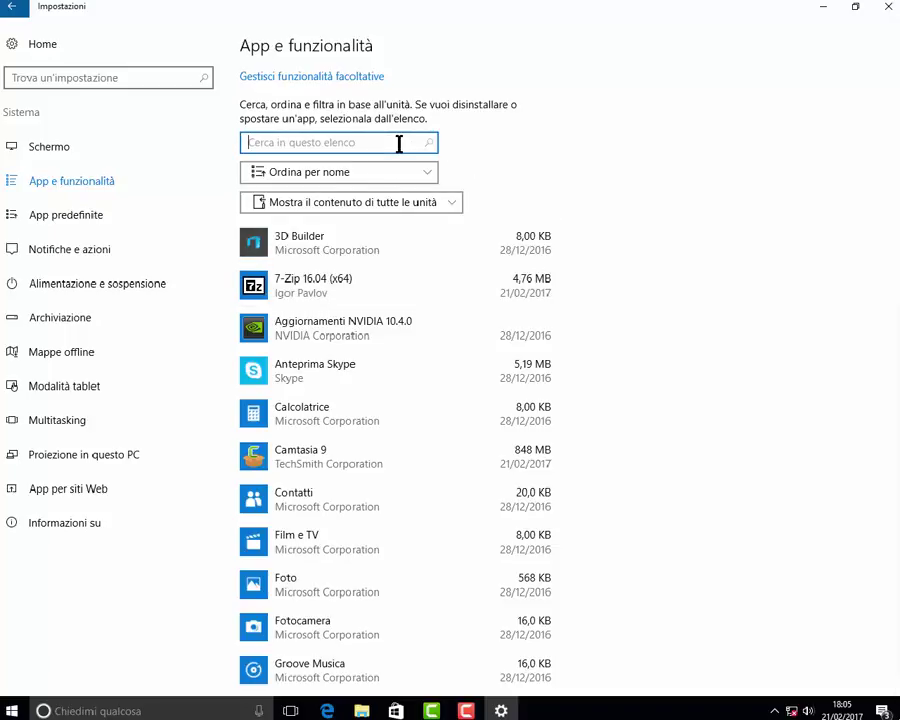
click(434, 181)
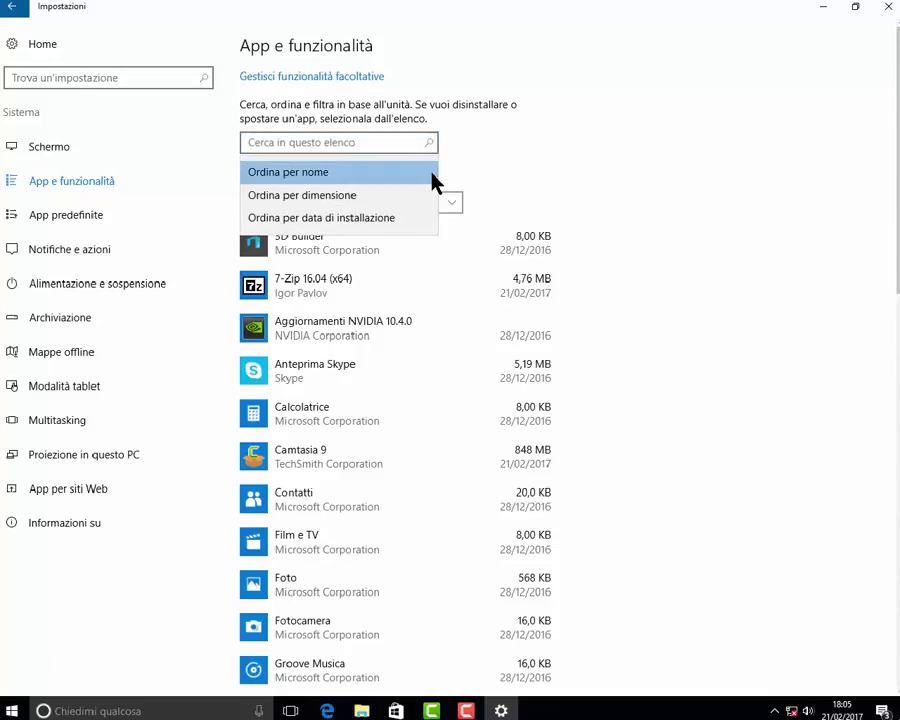
click(504, 181)
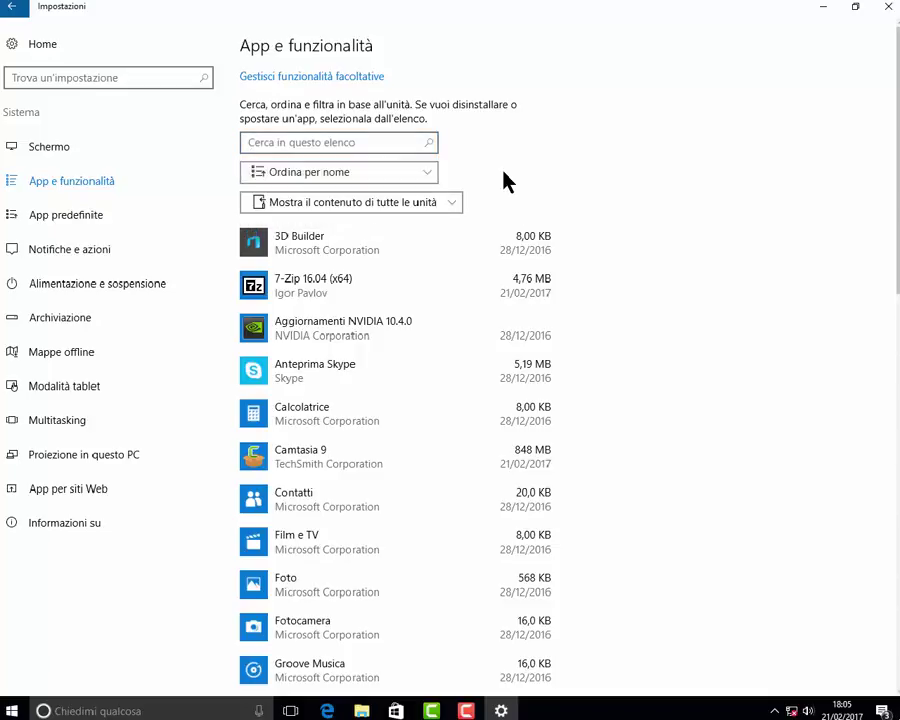
click(452, 206)
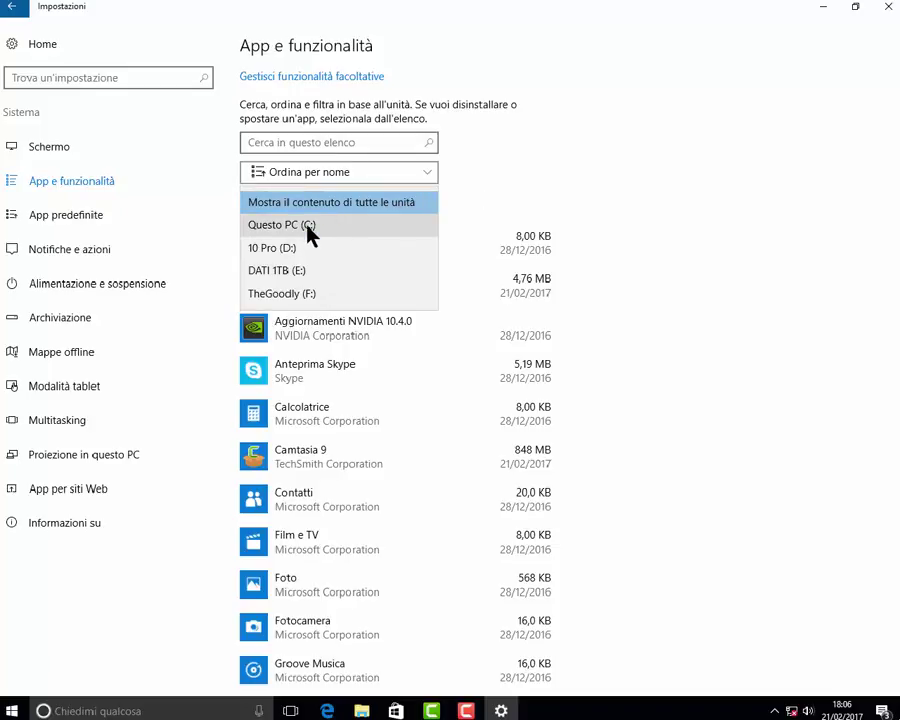
click(468, 208)
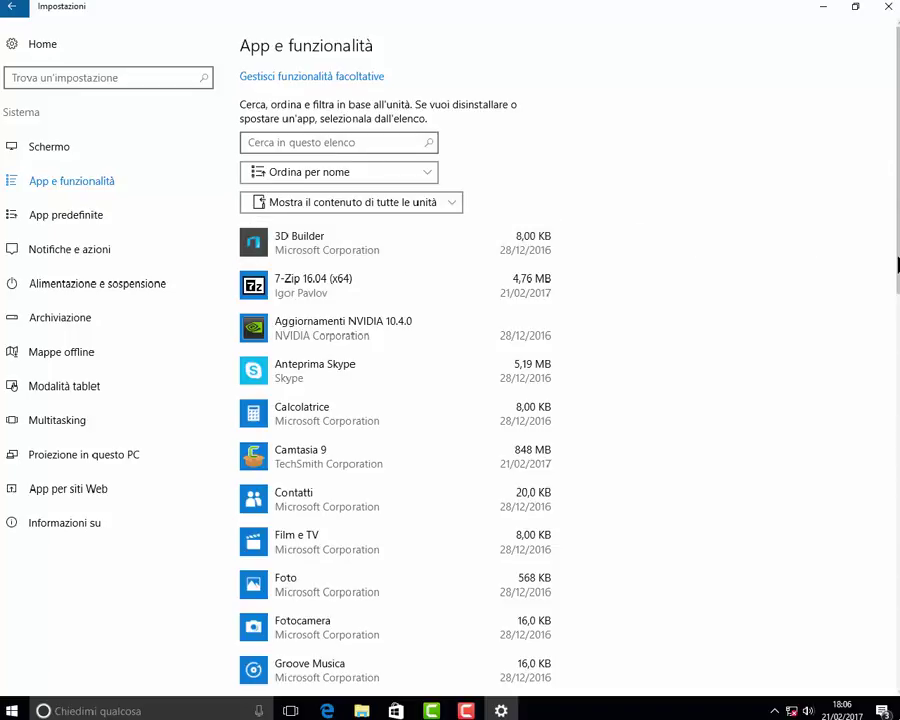
- Expand 3D Builder in the app list, bring up its uninstall confirmation and dismiss it without uninstalling
drag(893, 261, 896, 80)
click(461, 260)
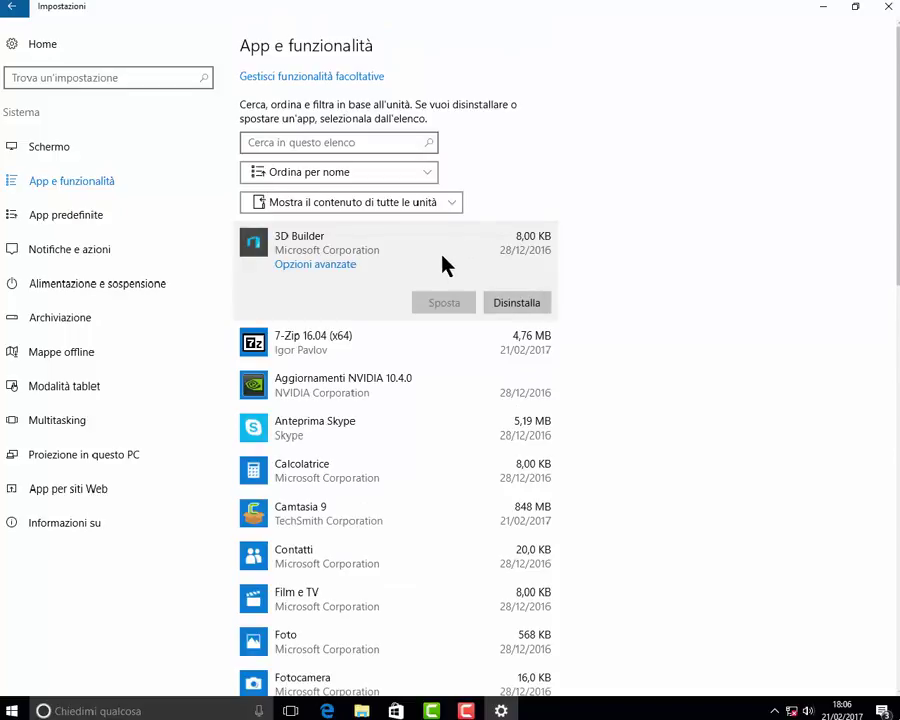
click(506, 306)
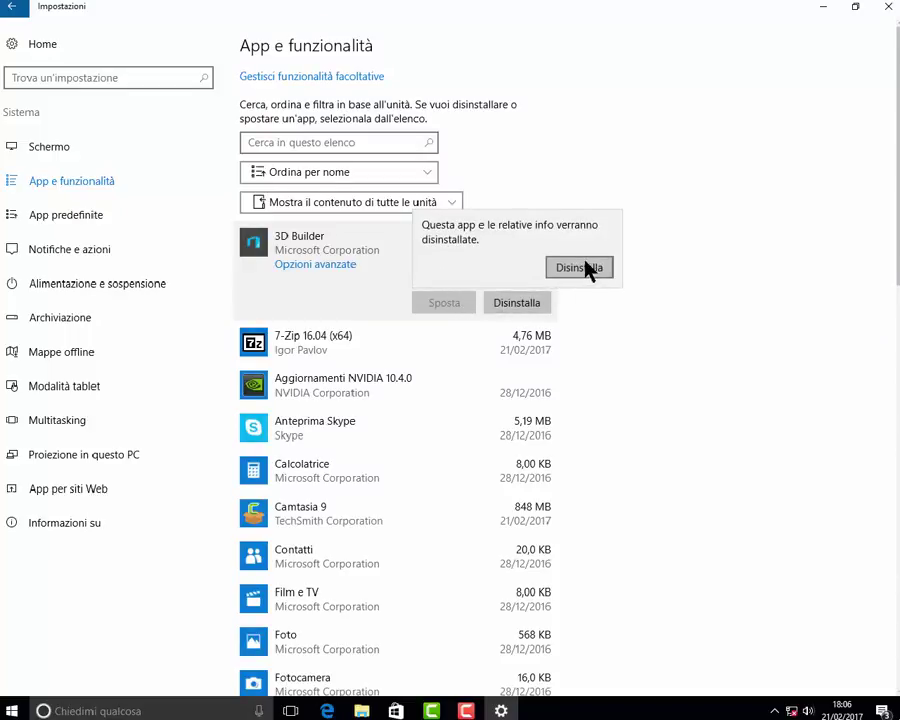
click(375, 248)
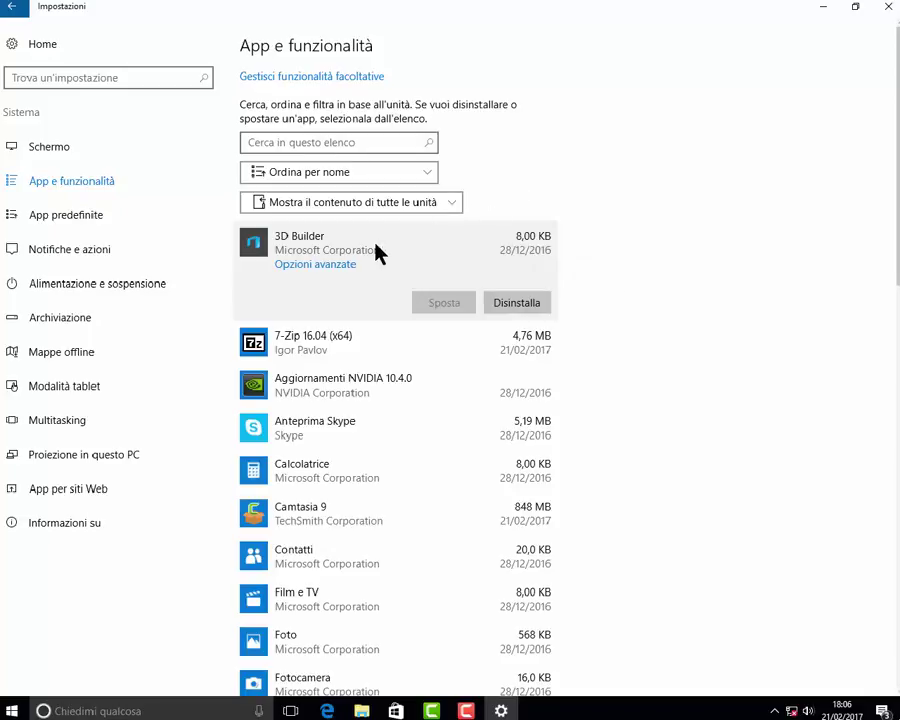
- View 3D Builder's advanced options, including its storage use and reset option, and return to the app list
click(337, 266)
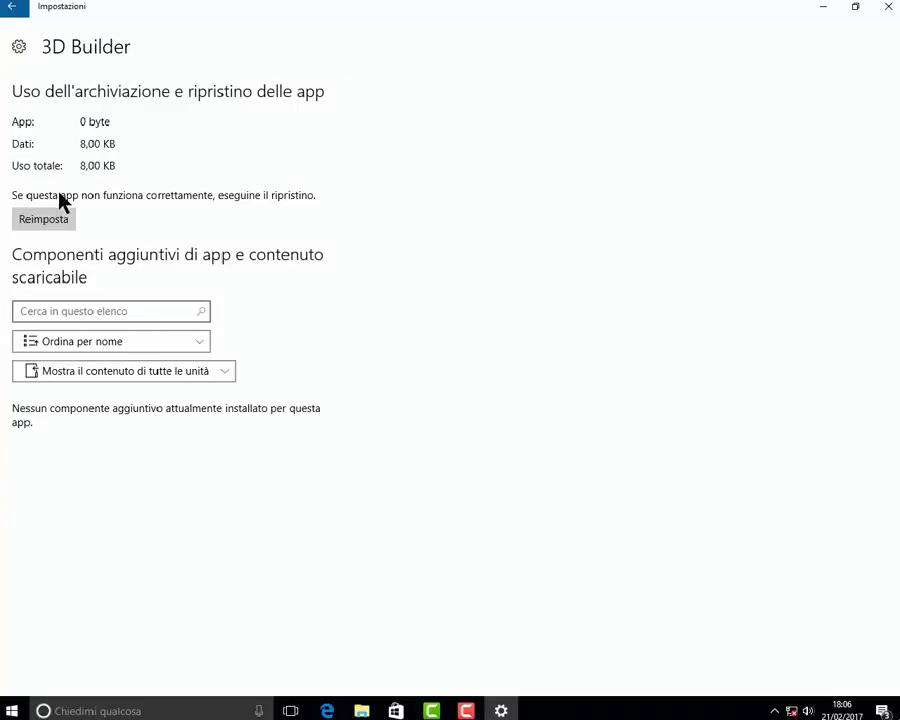
click(36, 219)
click(14, 8)
- Open the default apps page, view the alternatives offered for the music player, and locate the option to restore Microsoft's recommended defaults
click(68, 215)
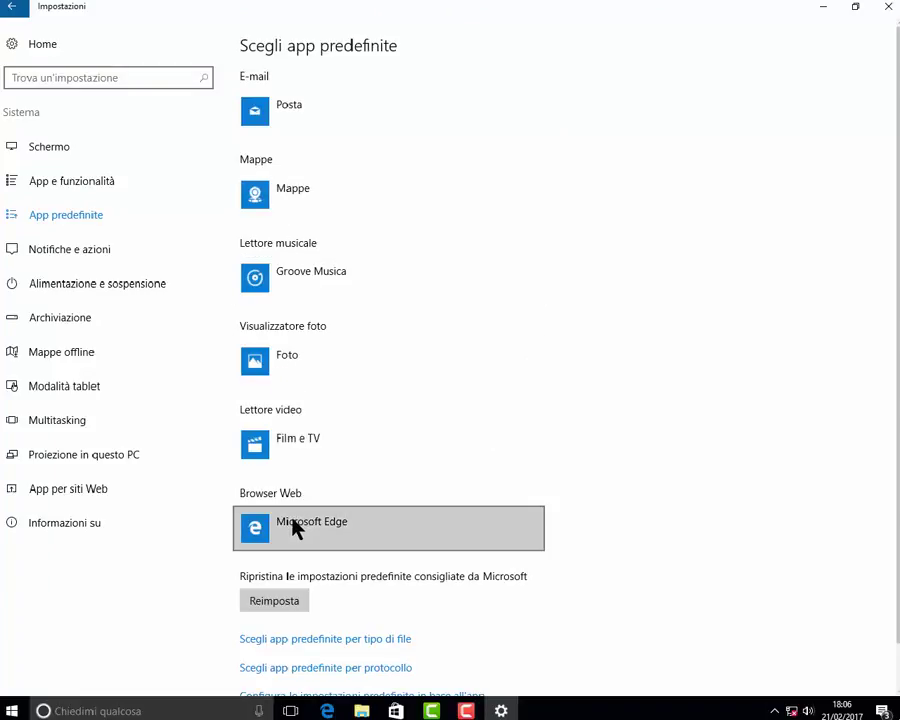
click(275, 302)
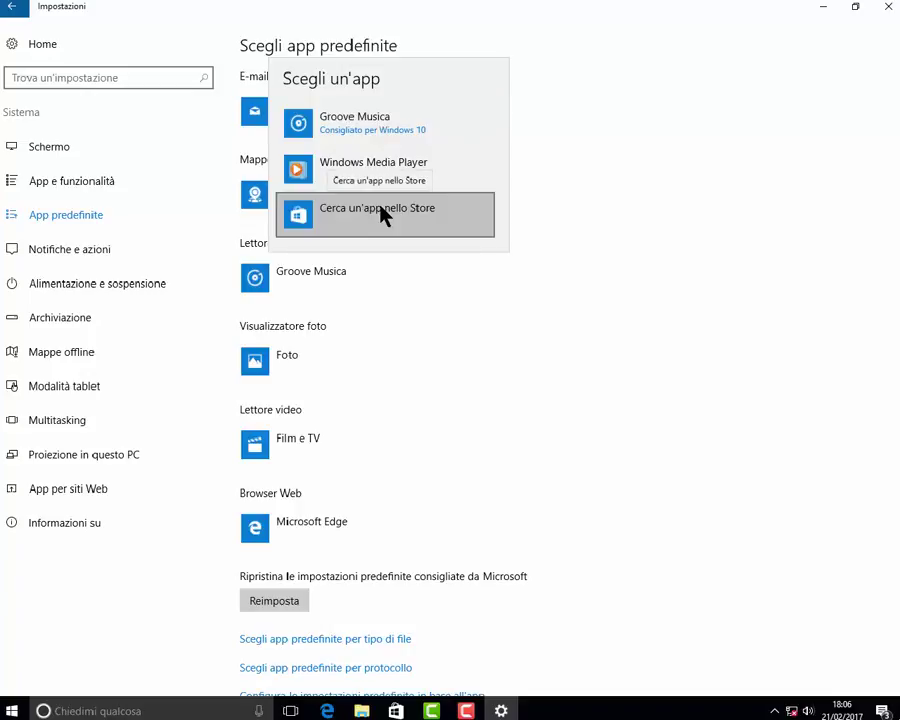
click(450, 354)
click(293, 604)
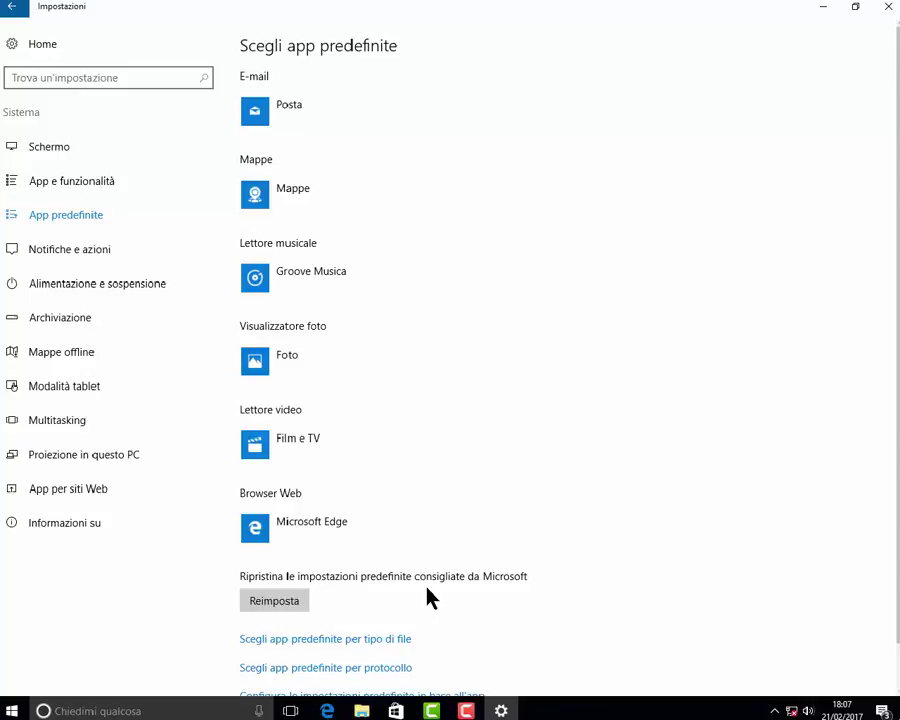
- View the default app associations by file type and by protocol, and return to the default apps page
scroll(428, 594, down, 1)
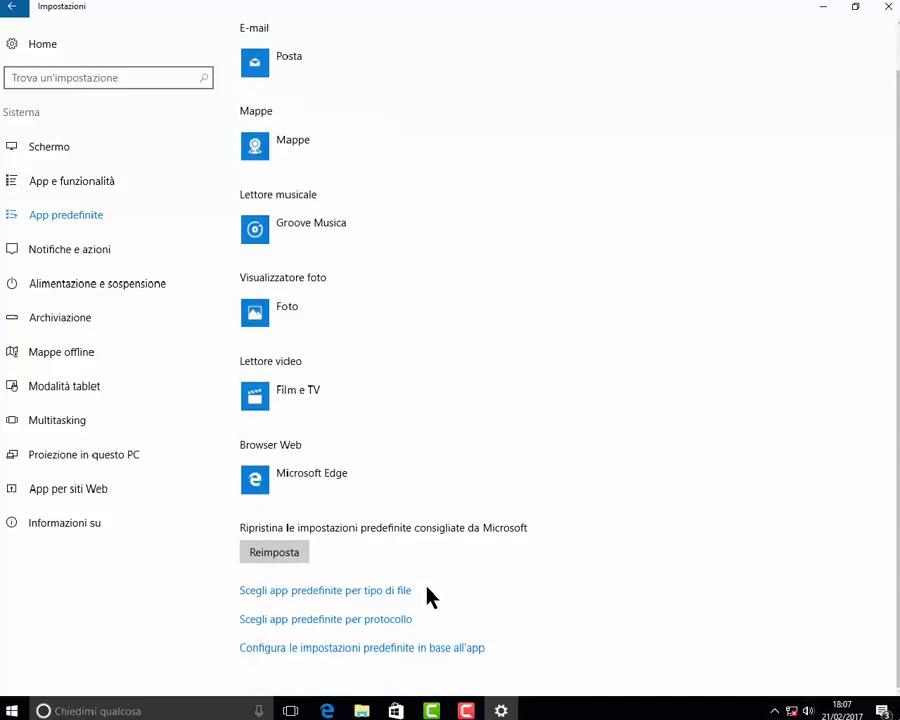
click(340, 594)
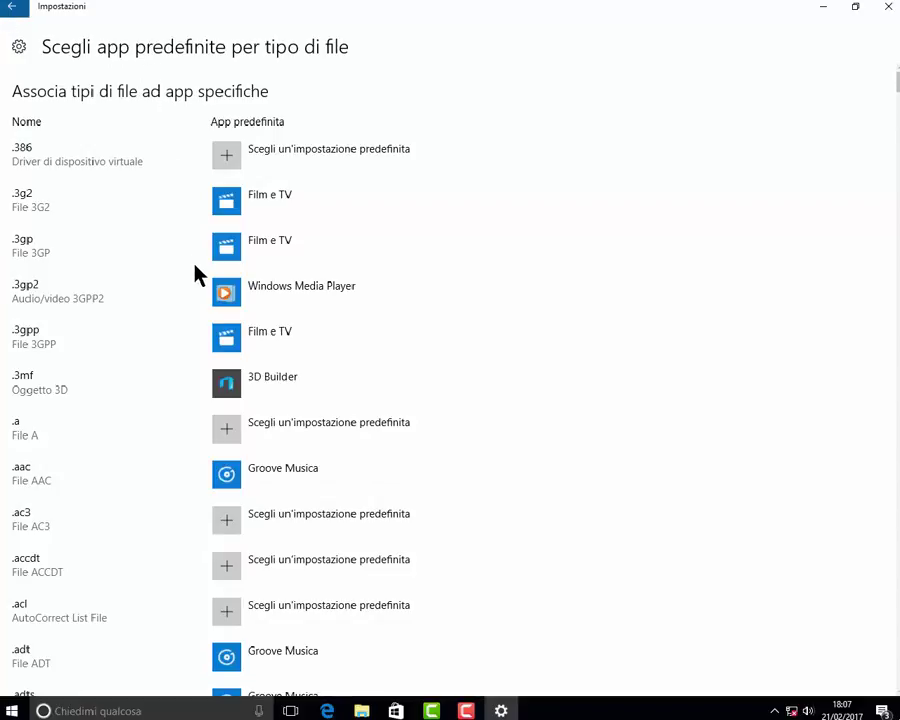
key(alt+Left)
click(322, 665)
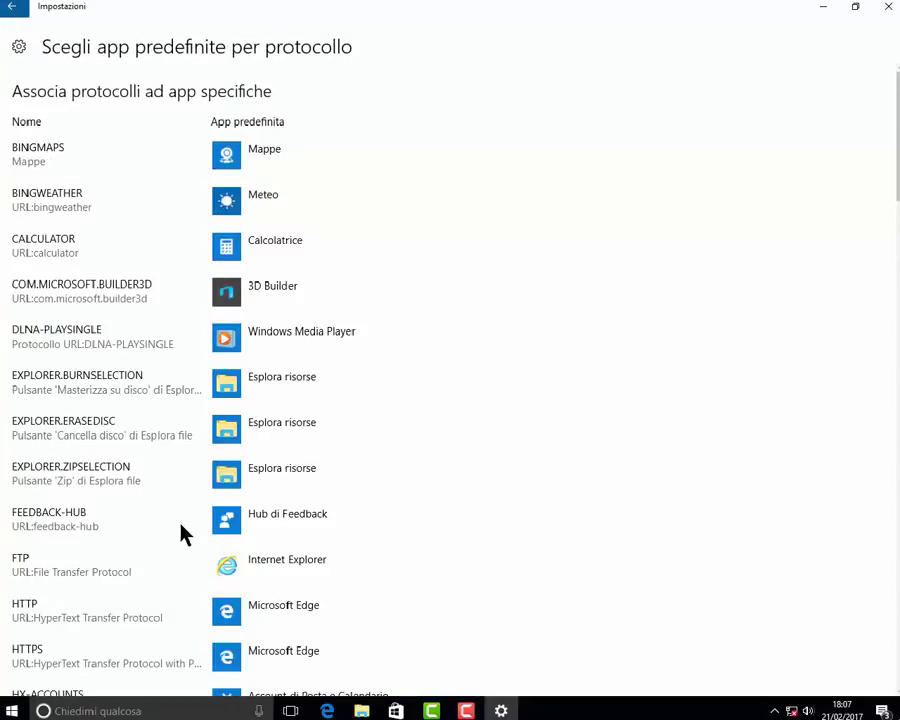
click(11, 15)
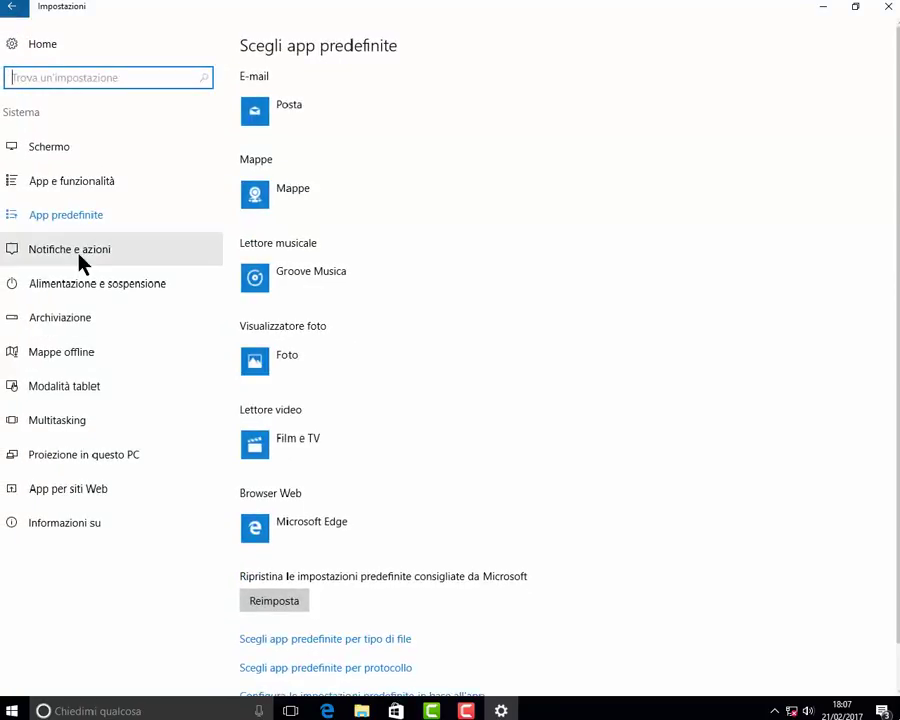
- Open the notifications and actions settings and review the quick actions, notification switches and per-sender notification list
click(78, 256)
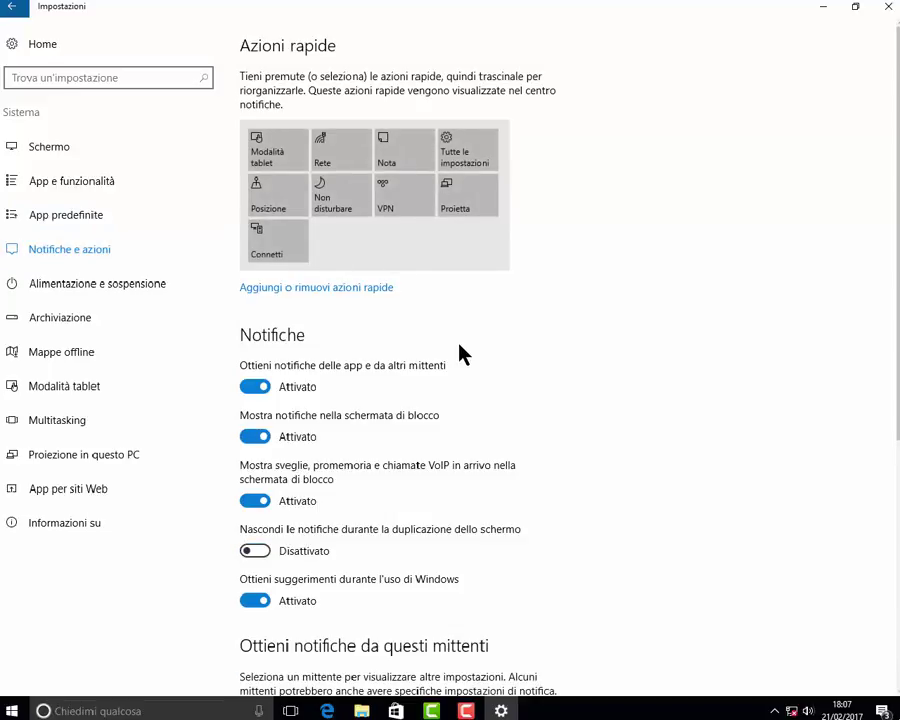
scroll(463, 353, down, 5)
scroll(463, 353, down, 2)
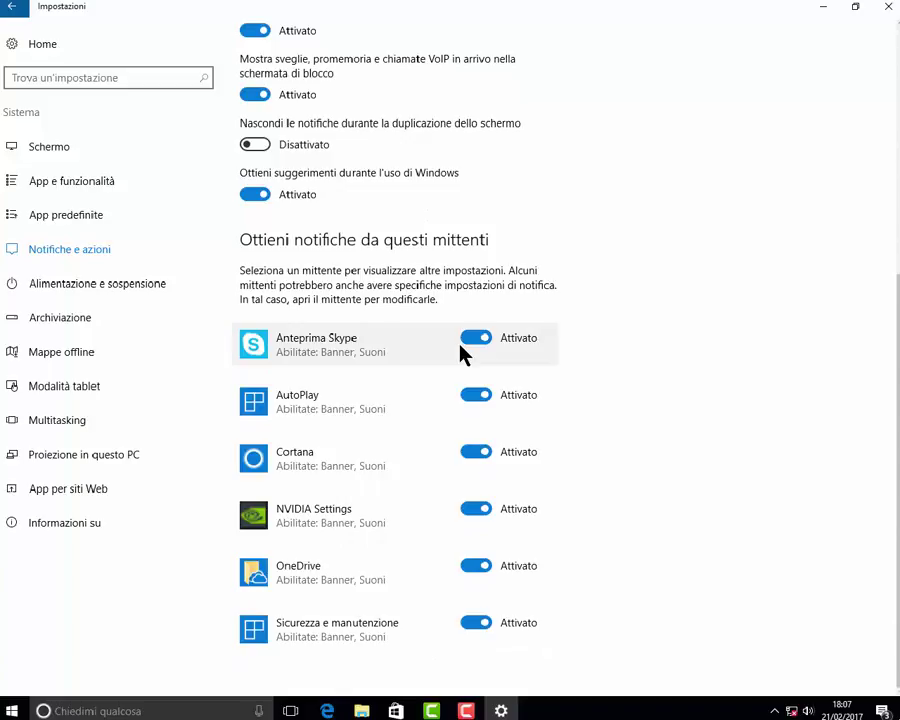
scroll(463, 354, up, 6)
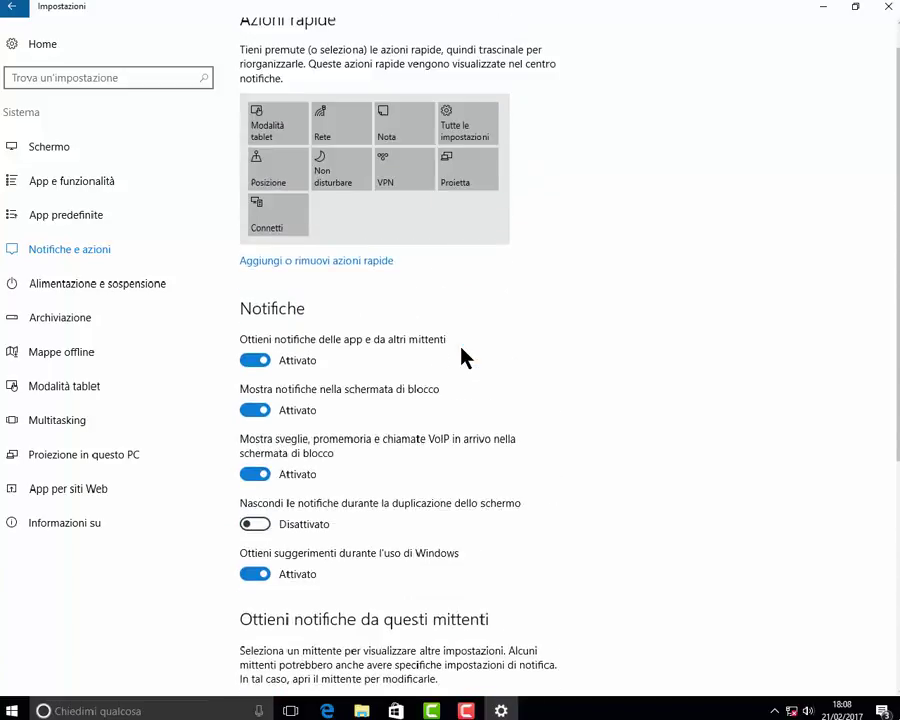
scroll(463, 355, up, 1)
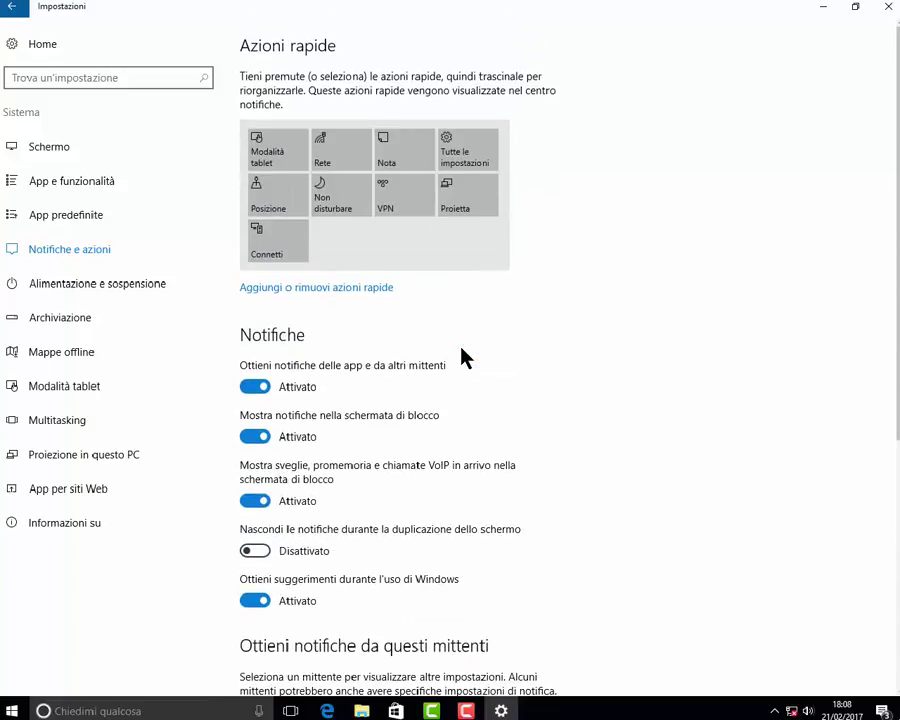
- Open the power and sleep settings and set both the screen turn-off time and the sleep time to Mai
click(114, 290)
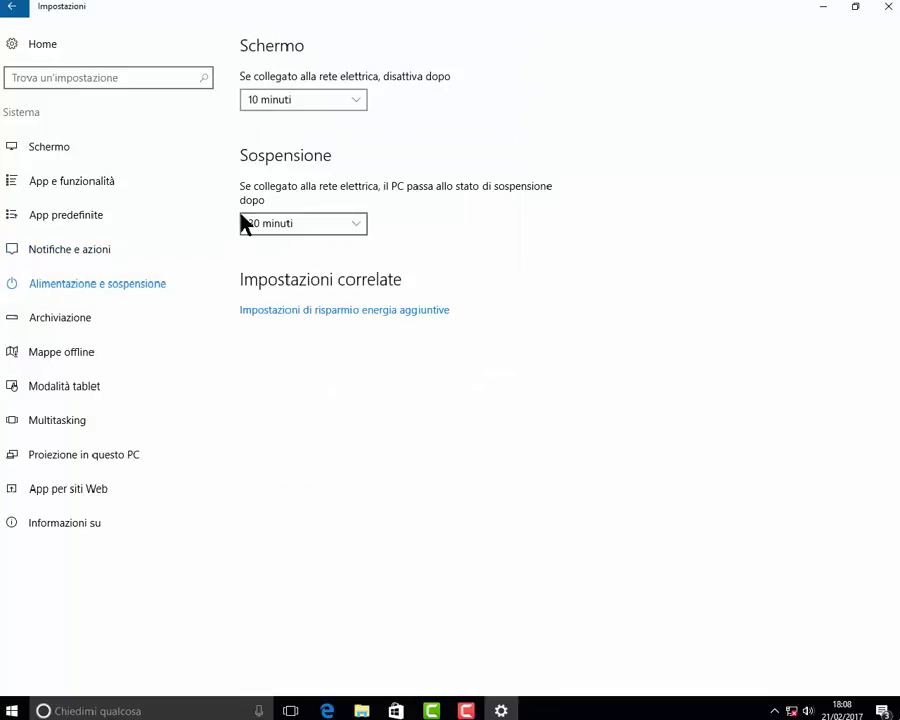
click(356, 105)
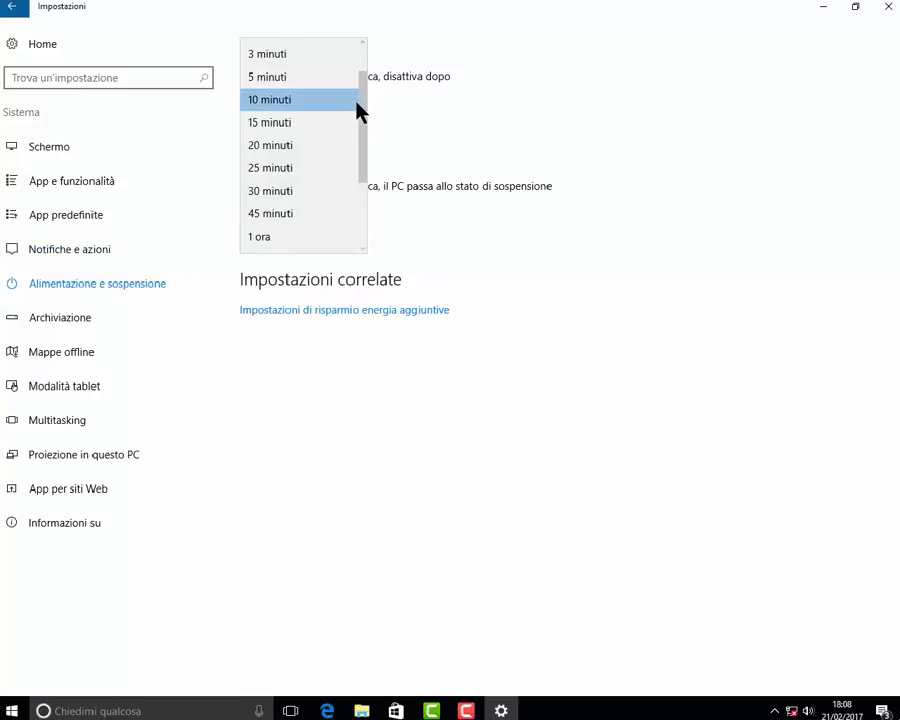
drag(361, 121, 358, 180)
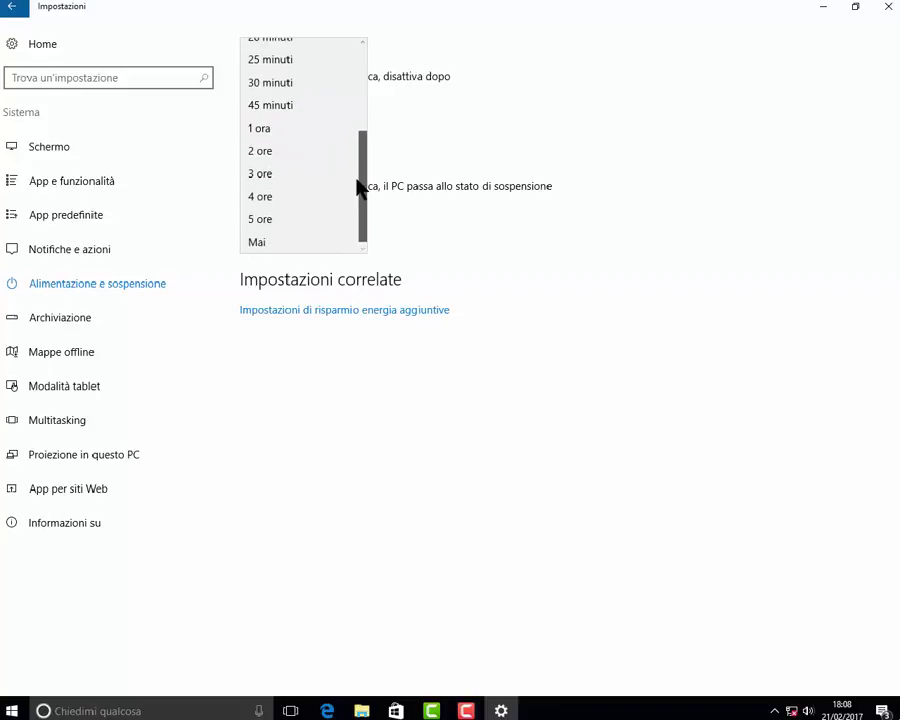
click(260, 244)
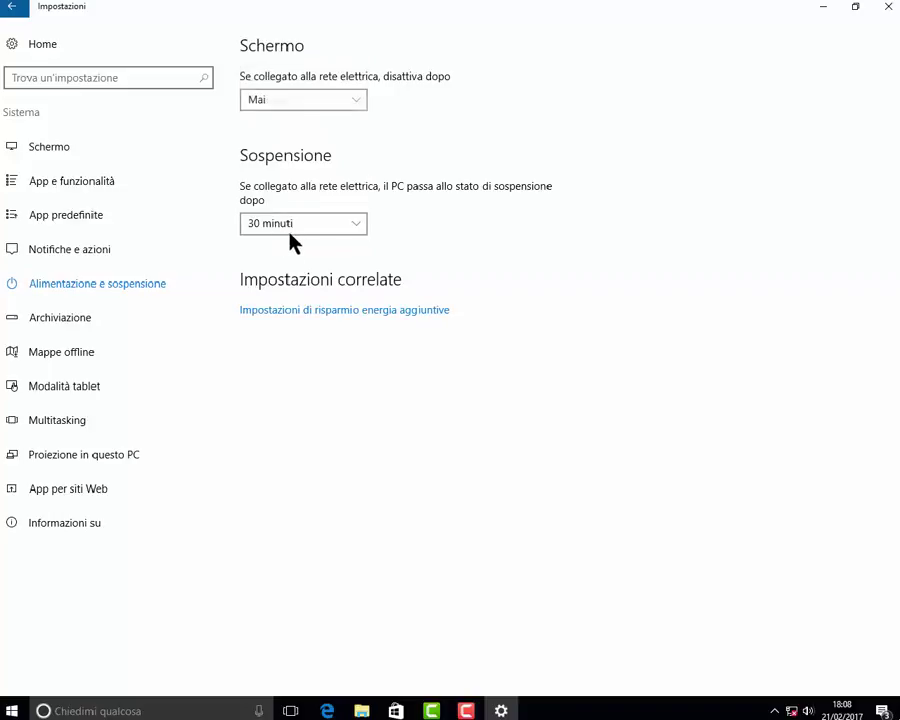
click(367, 232)
drag(364, 267, 354, 331)
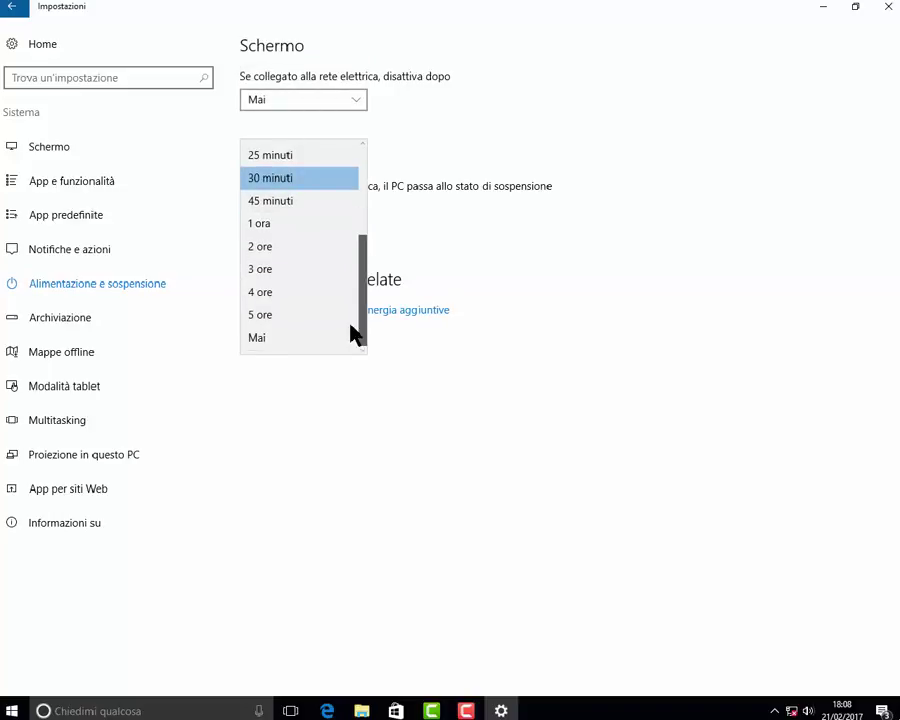
click(276, 340)
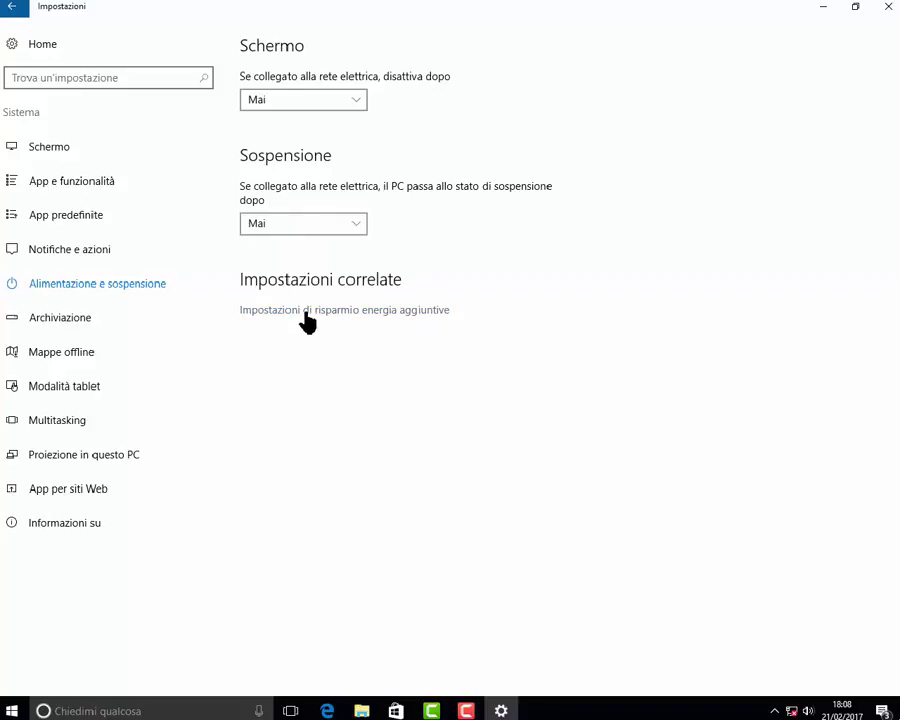
- Open the additional power settings, select the Prestazioni elevate plan among the additional plans, and close the power options window
click(305, 312)
click(307, 322)
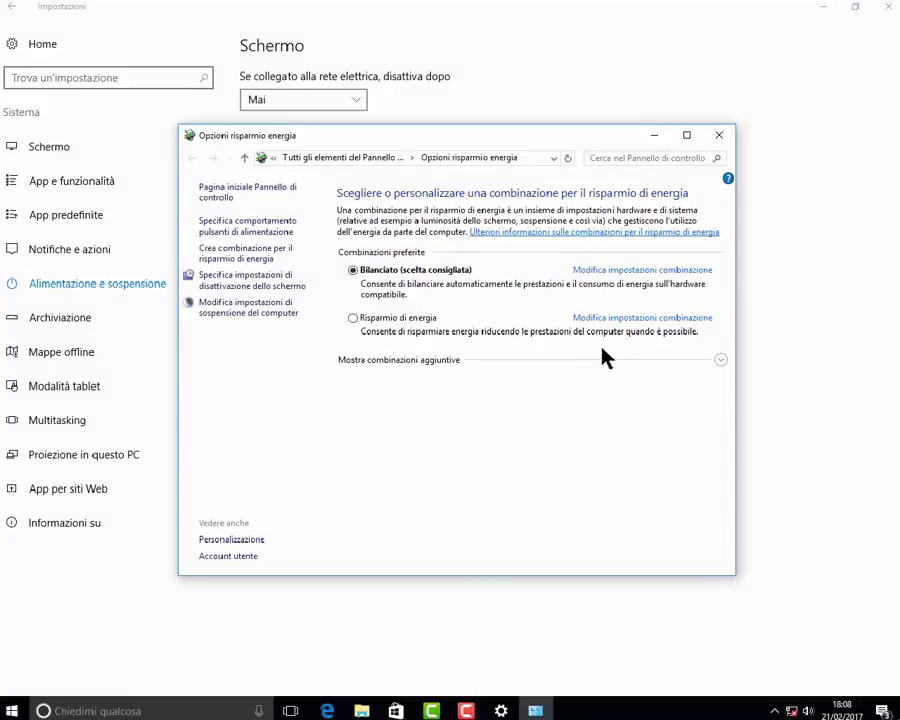
click(719, 361)
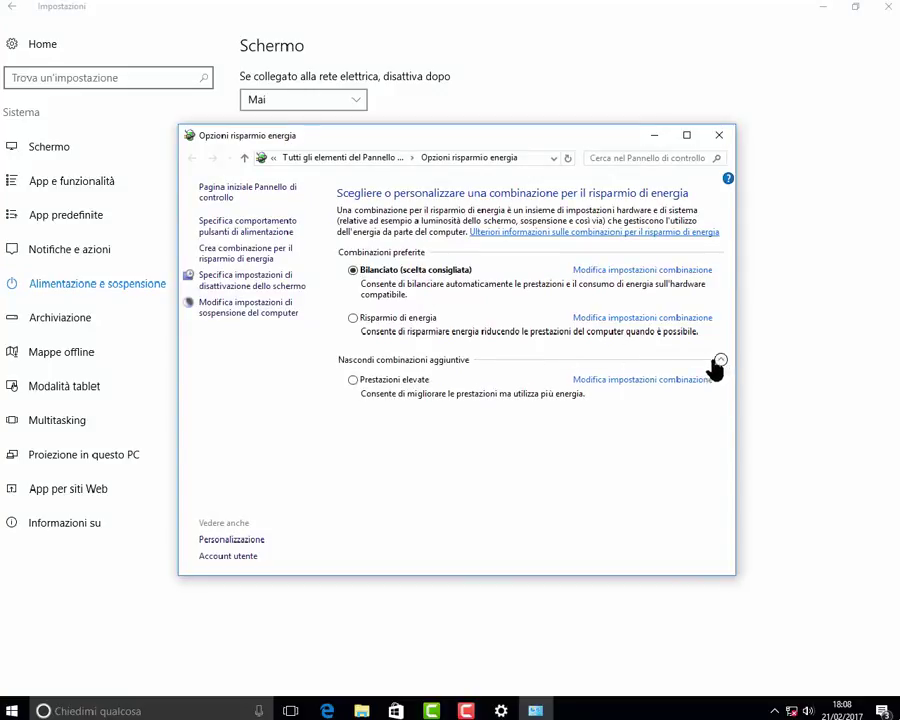
click(353, 381)
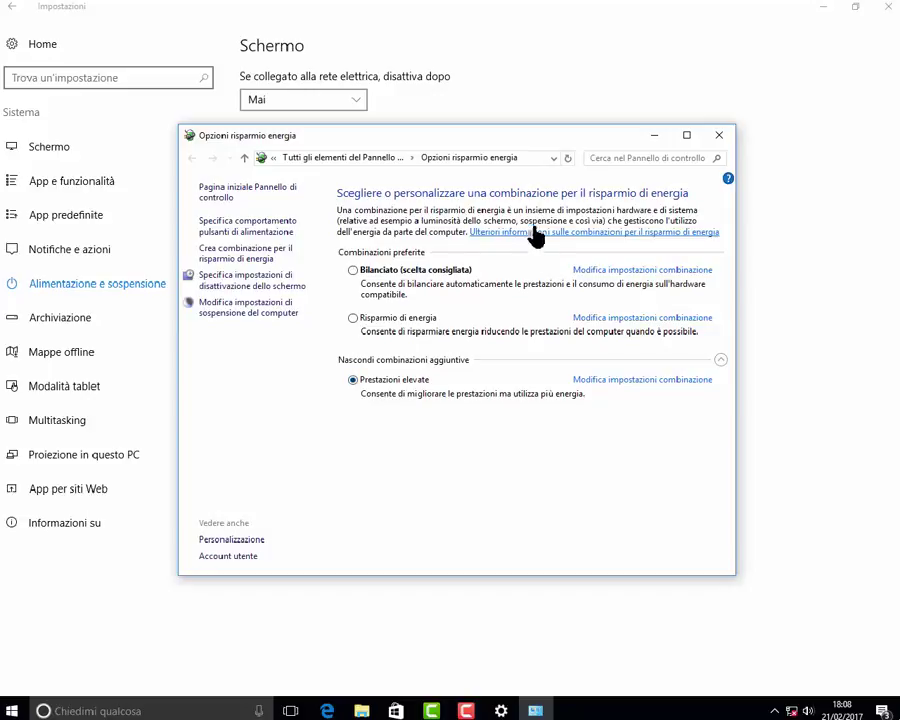
click(719, 134)
- Open the storage settings and review the drive usage and the drives offered as save locations for photos, music and documents
click(62, 336)
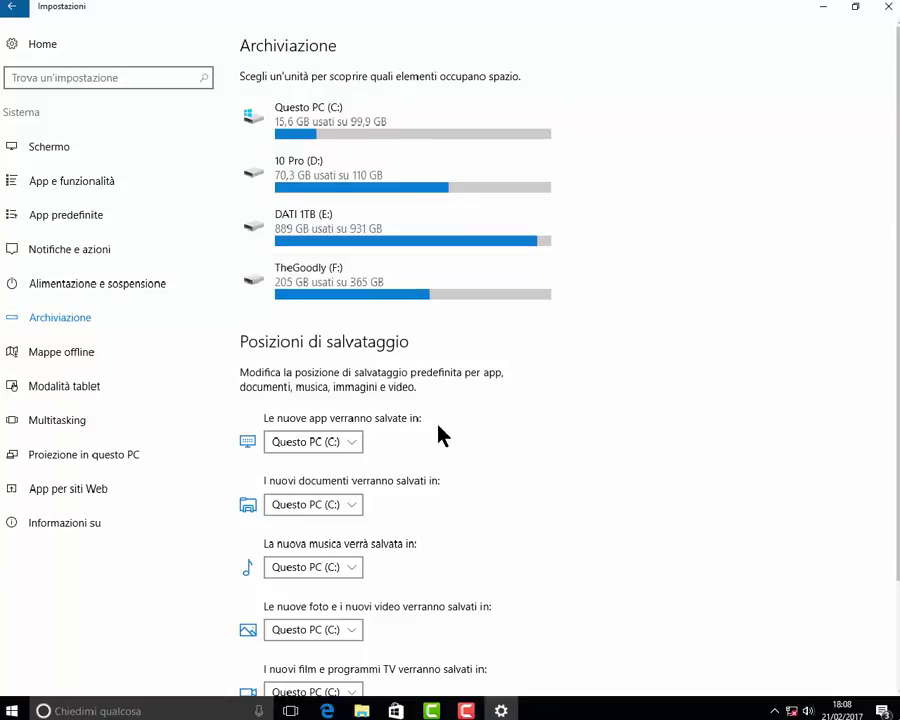
scroll(443, 435, down, 3)
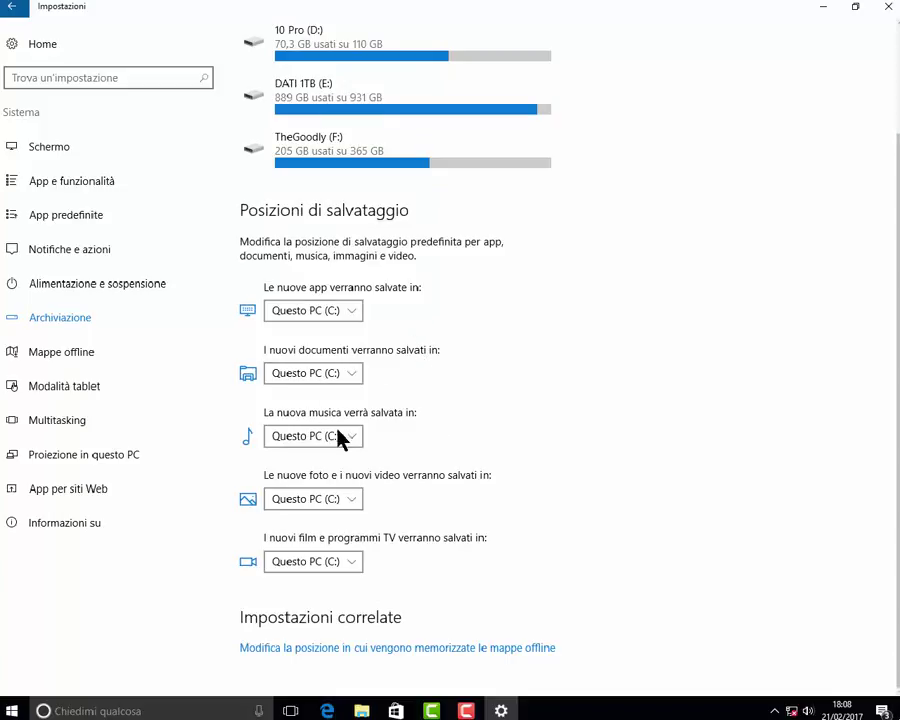
click(357, 508)
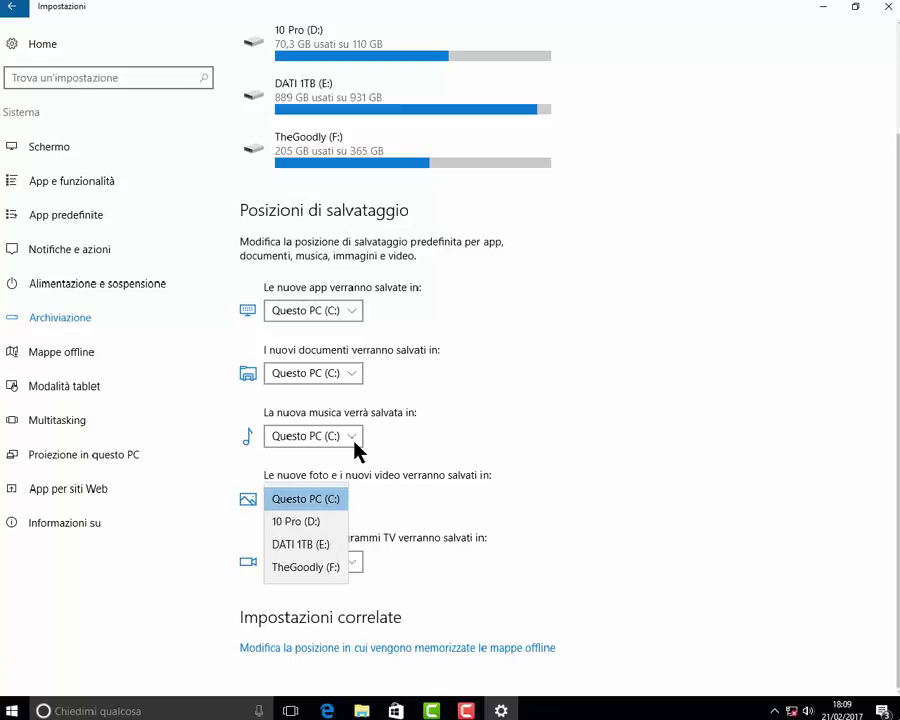
click(357, 450)
click(350, 383)
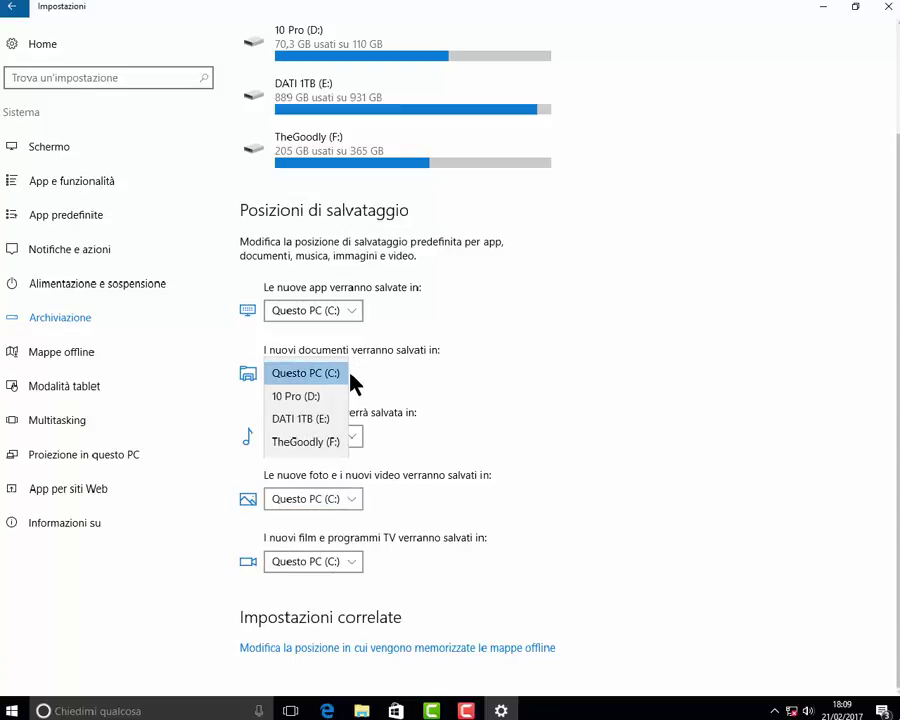
click(400, 410)
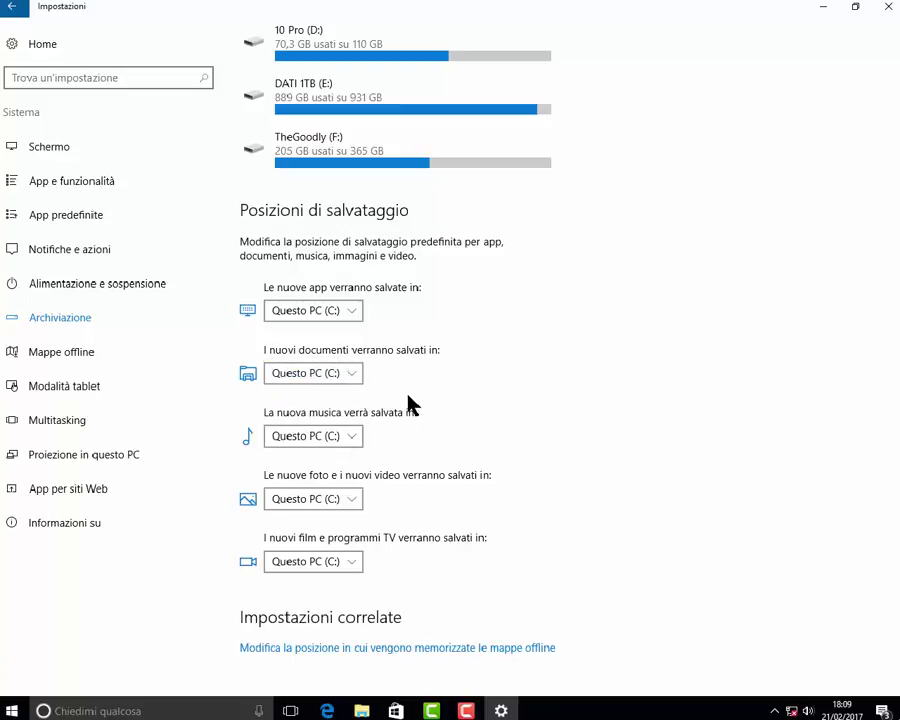
- Open the offline maps settings and review the map storage, metered connection and map update options, leaving metered downloads off
click(430, 660)
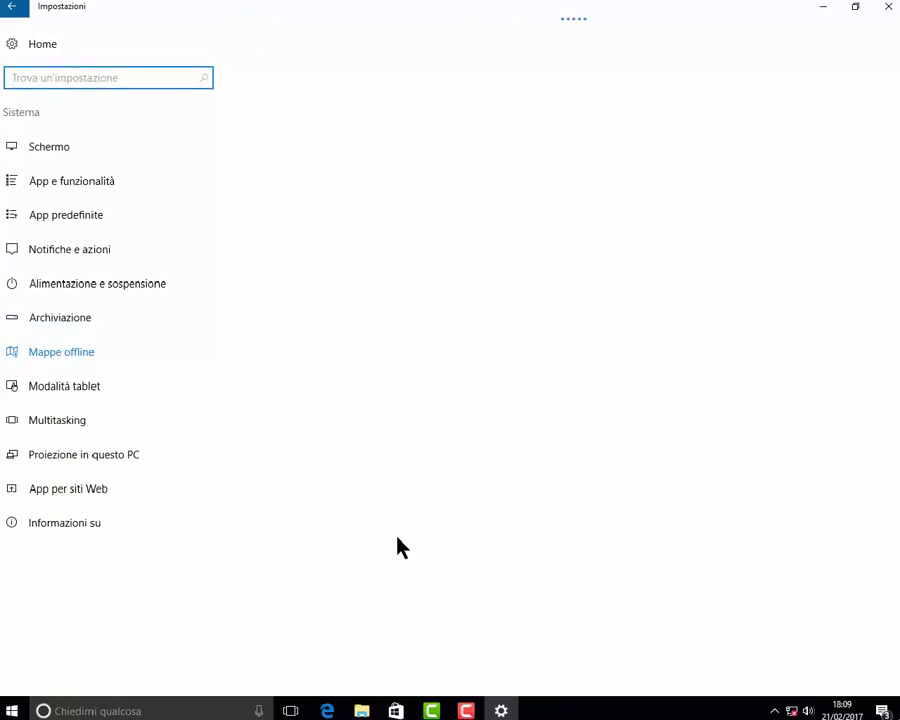
click(12, 8)
click(60, 366)
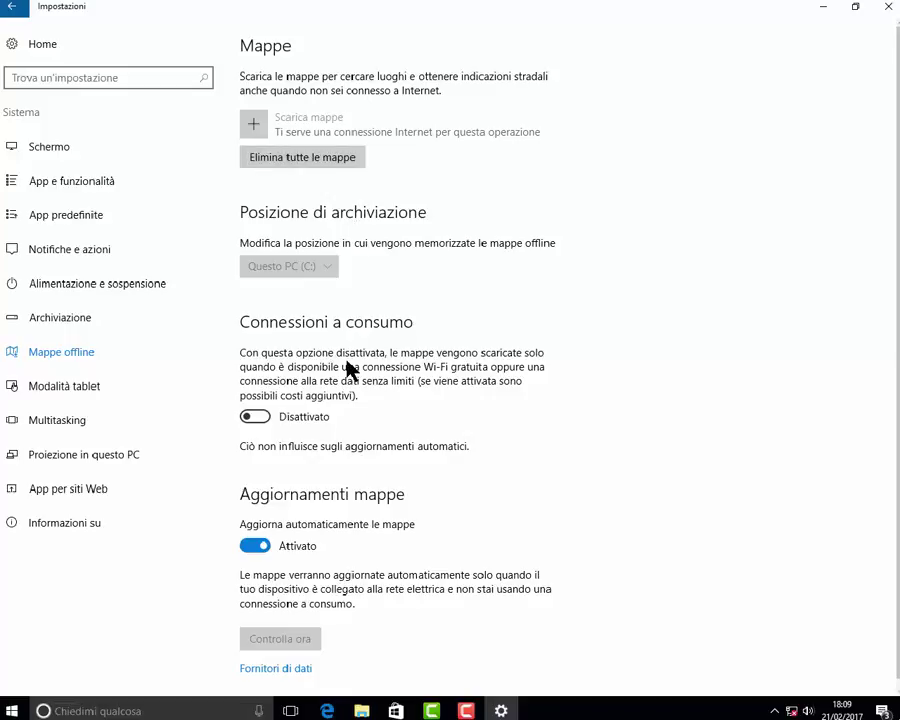
click(257, 418)
click(260, 418)
scroll(360, 432, down, 1)
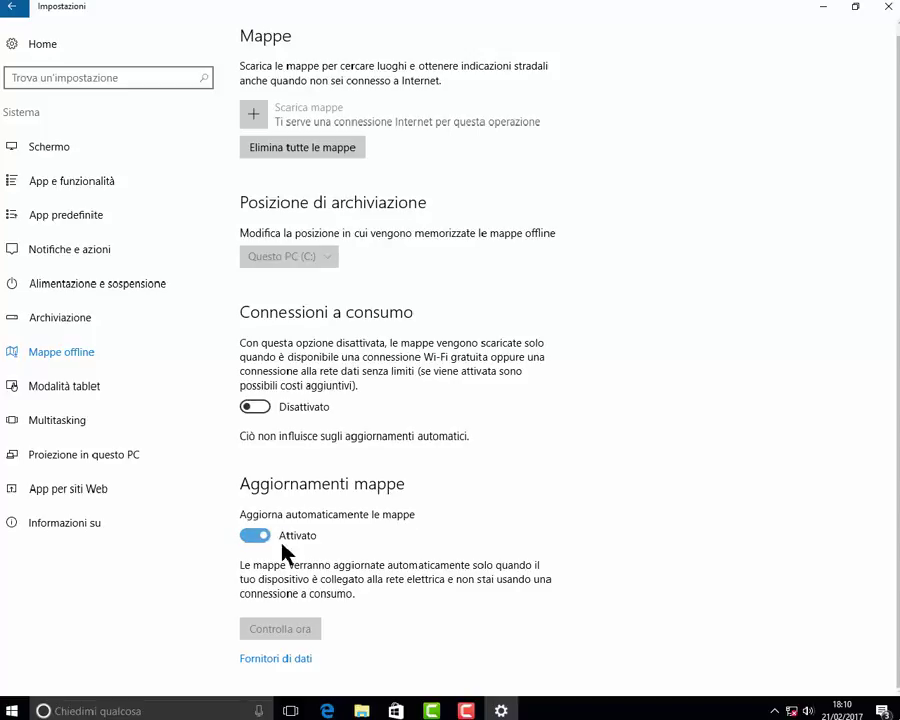
- Open the tablet mode settings, view the sign-in and mode-switching choices, and turn off hiding app icons on the taskbar
click(53, 398)
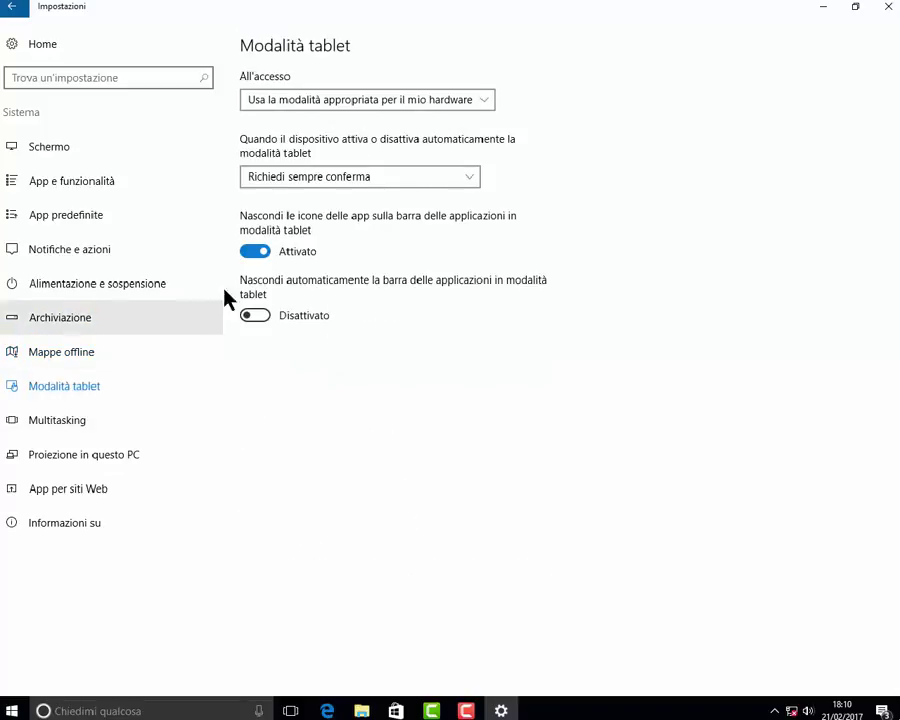
click(487, 103)
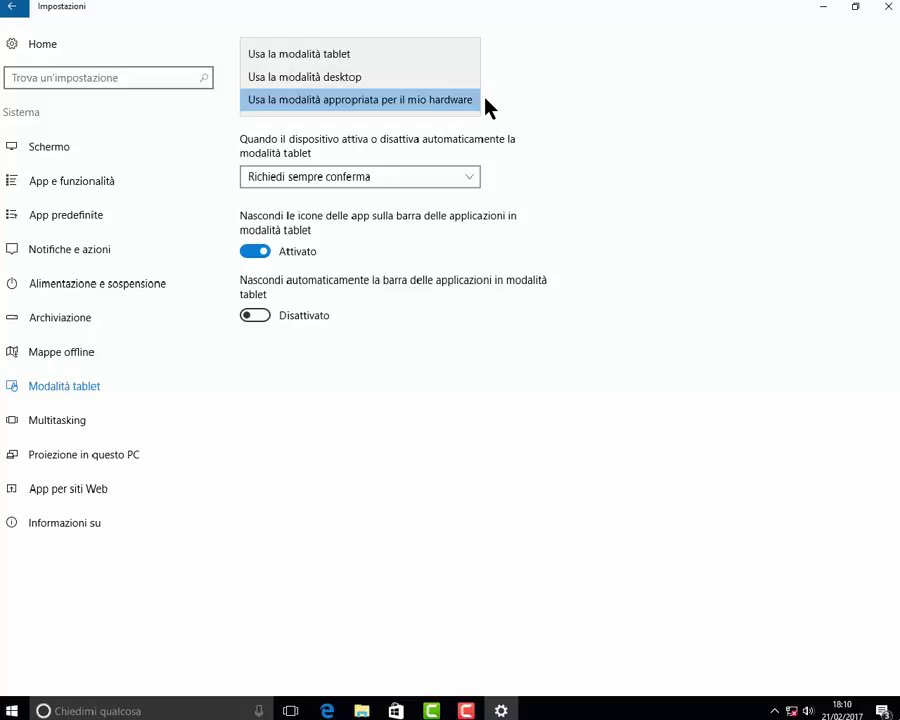
click(343, 104)
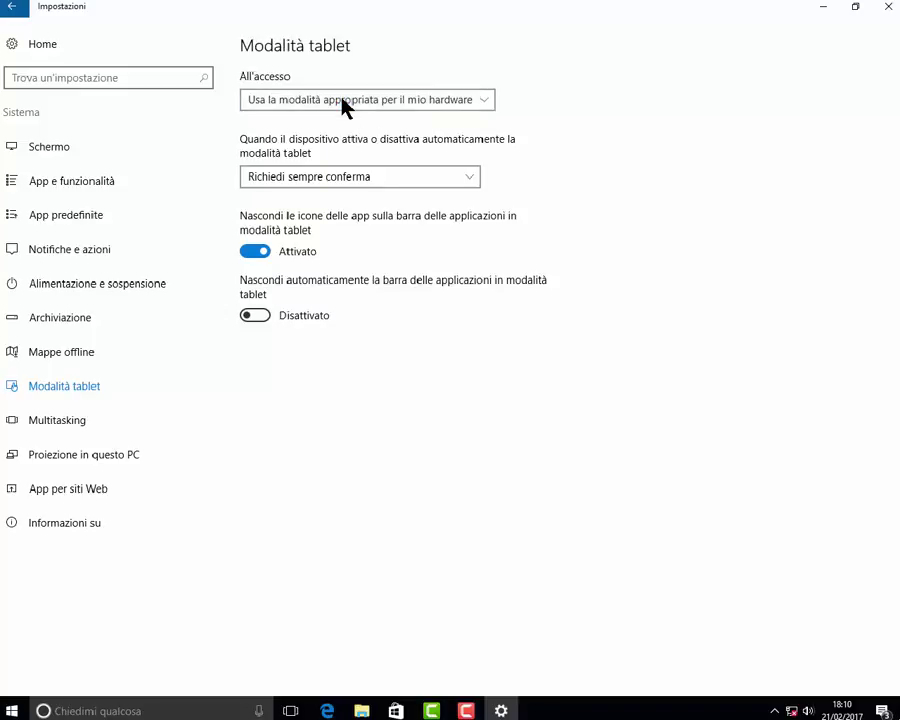
click(474, 180)
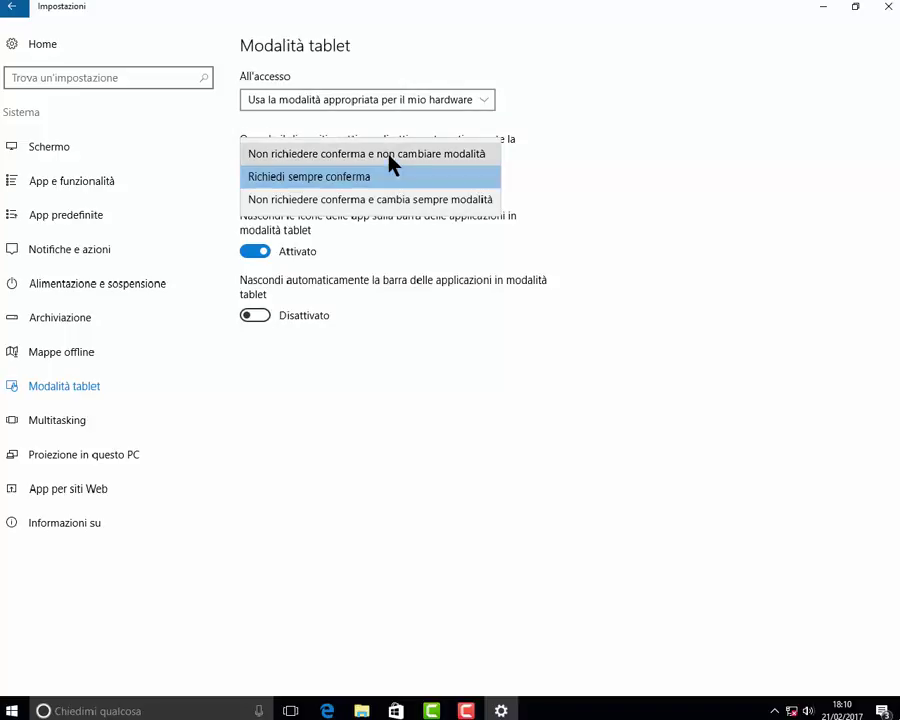
click(517, 186)
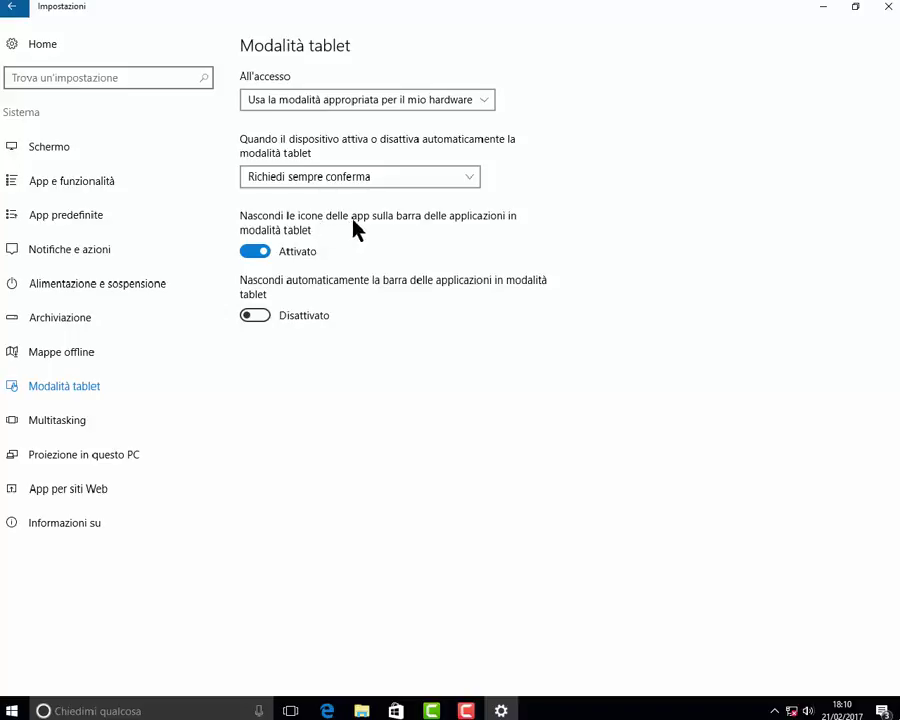
click(258, 254)
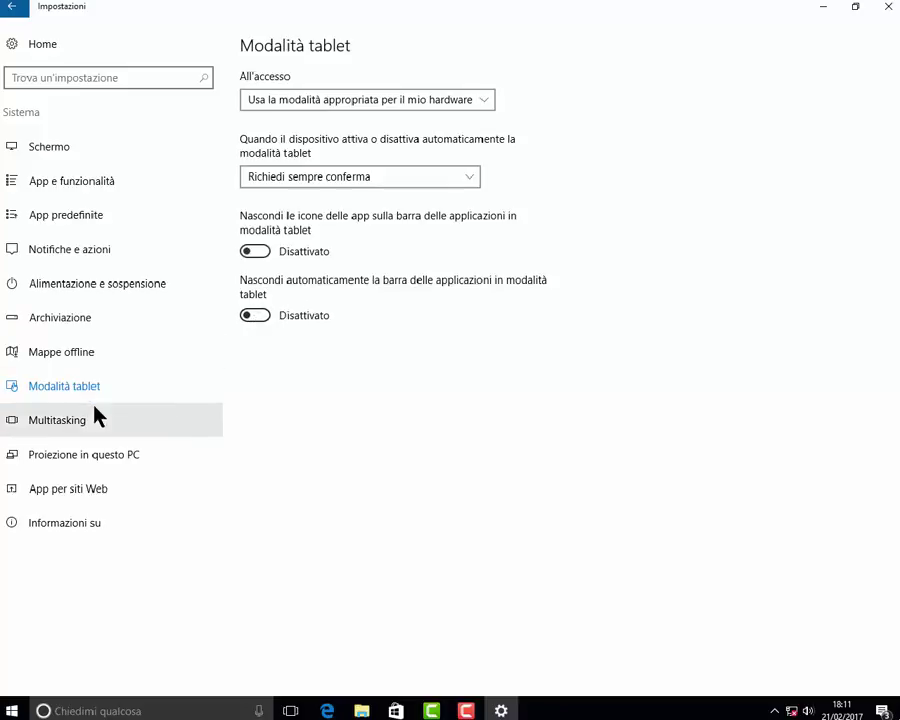
- Open the multitasking settings and turn off automatic window arrangement at the sides and corners of the screen
click(62, 425)
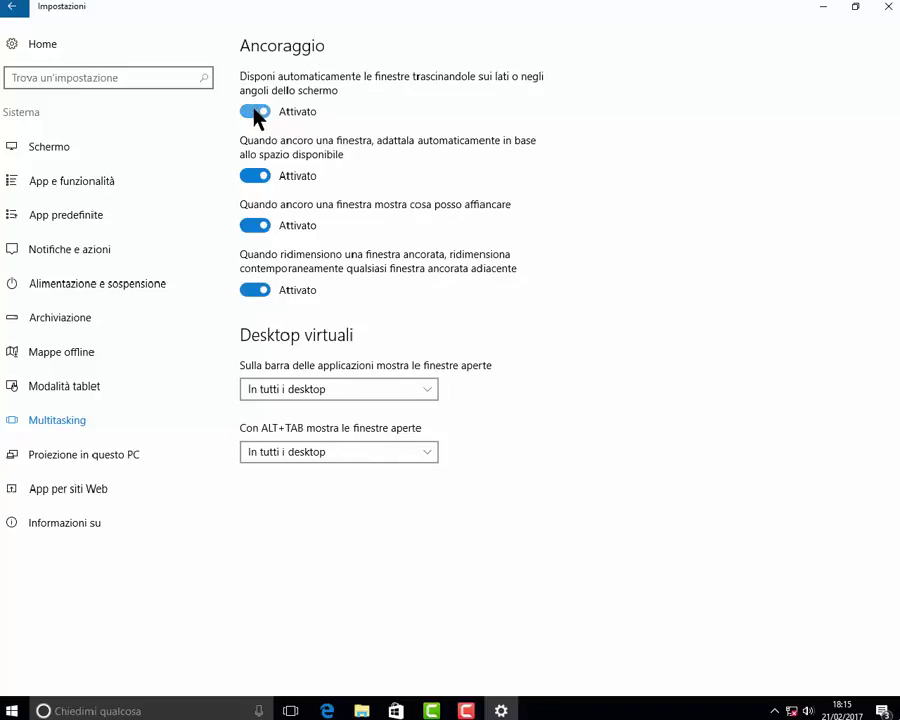
click(255, 113)
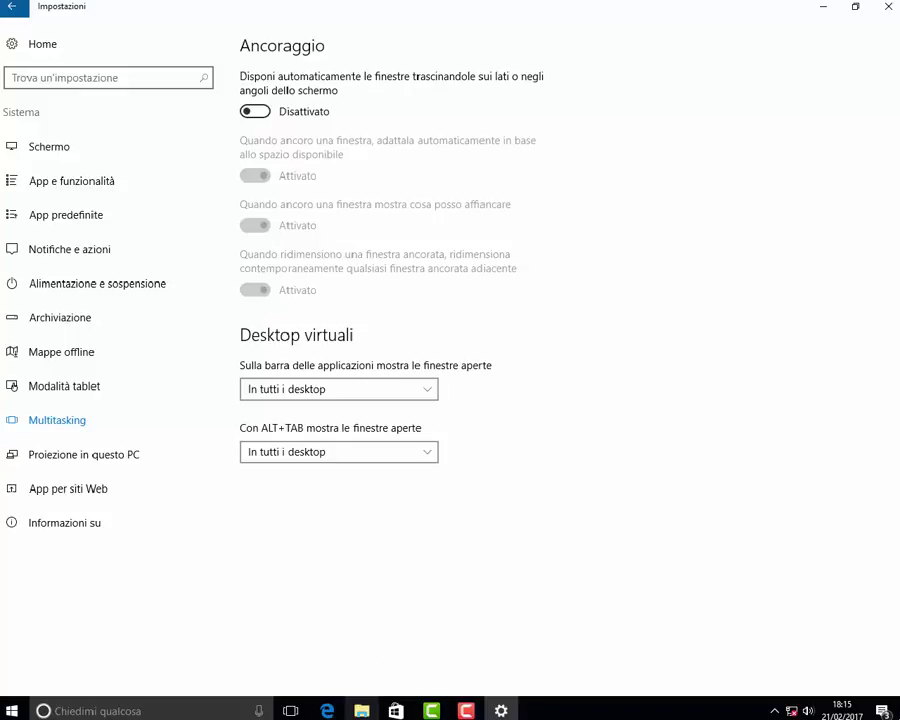
- Open File Explorer in a restored-down window, move it against the screen's upper edge to test the snapping behaviour, and minimise it
key(super+e)
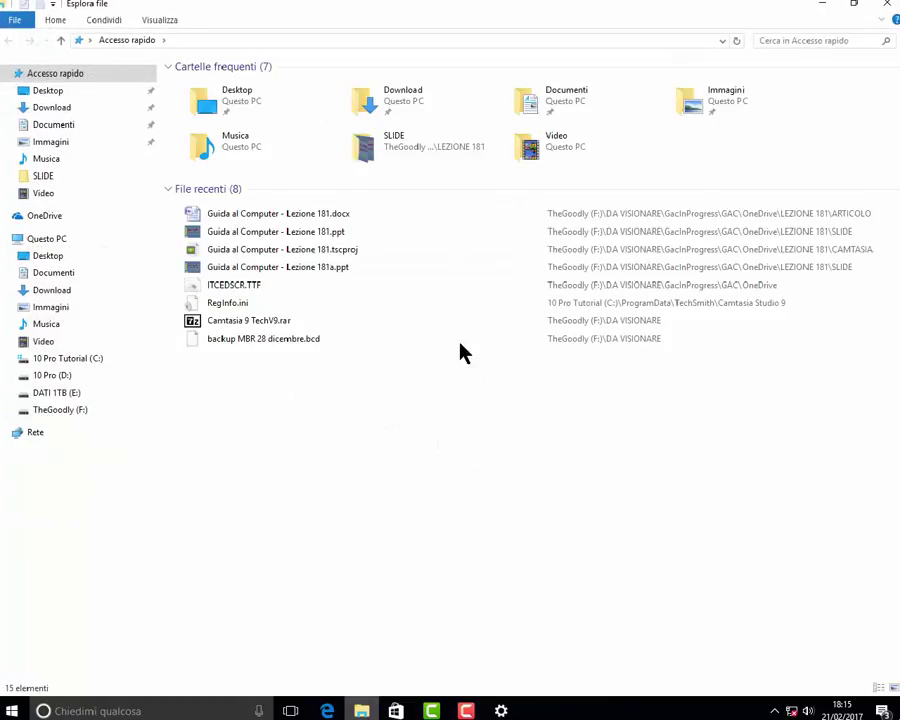
click(853, 5)
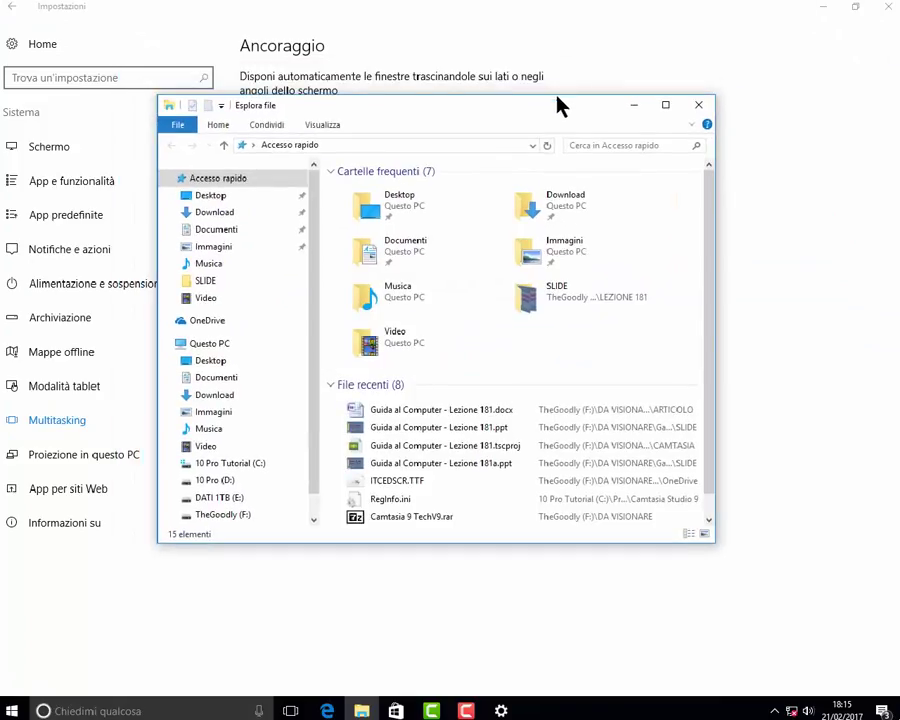
drag(560, 115, 381, 6)
drag(436, 45, 564, 28)
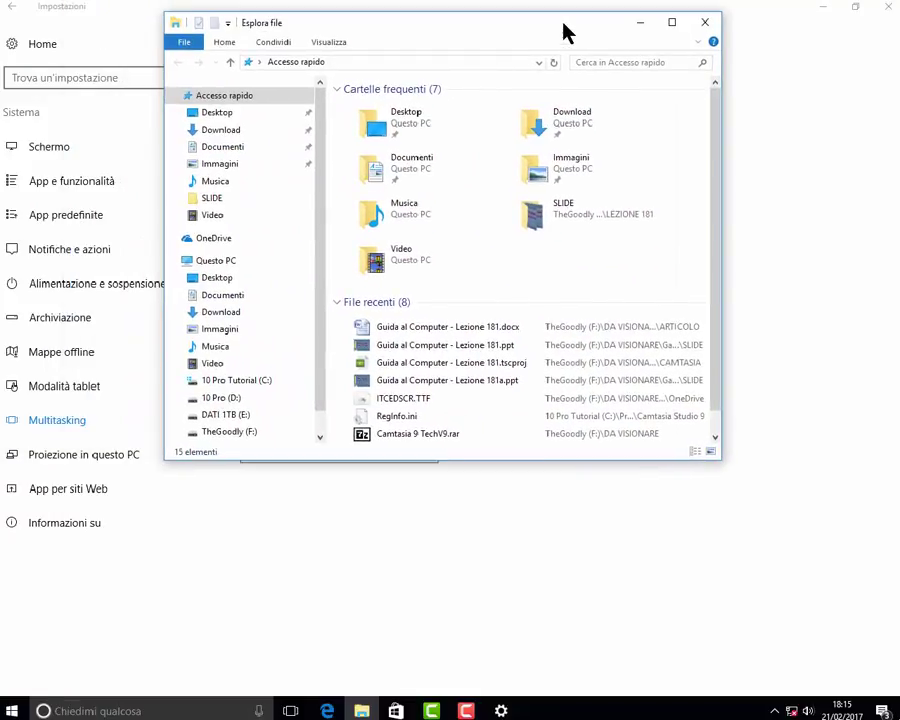
click(634, 24)
- Turn automatic window arrangement back on, test it by snapping File Explorer to the screen's upper edge, and close File Explorer
click(257, 114)
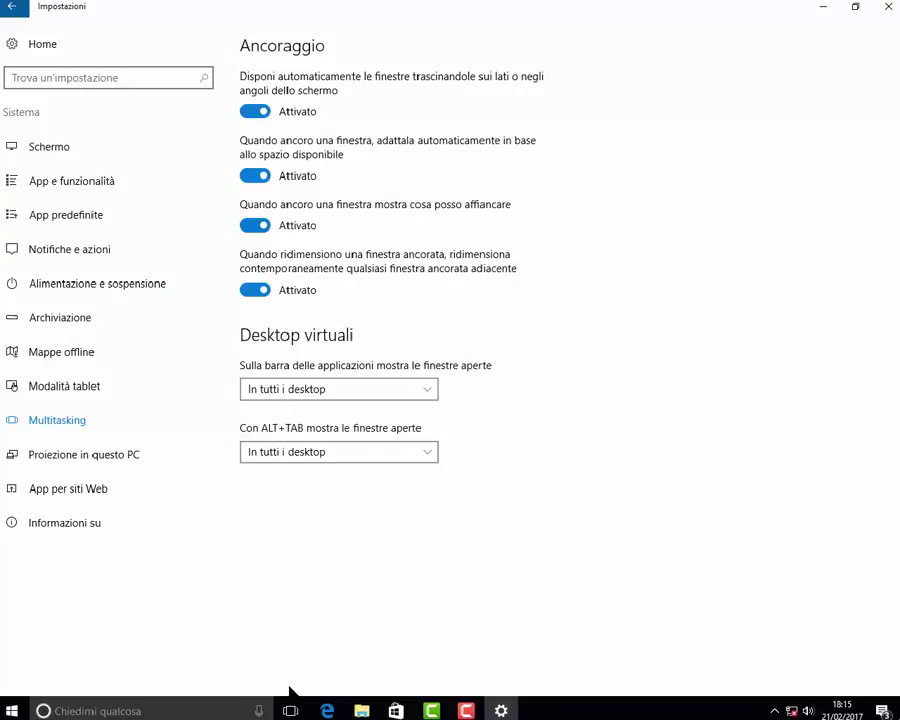
click(362, 709)
drag(590, 42, 588, 6)
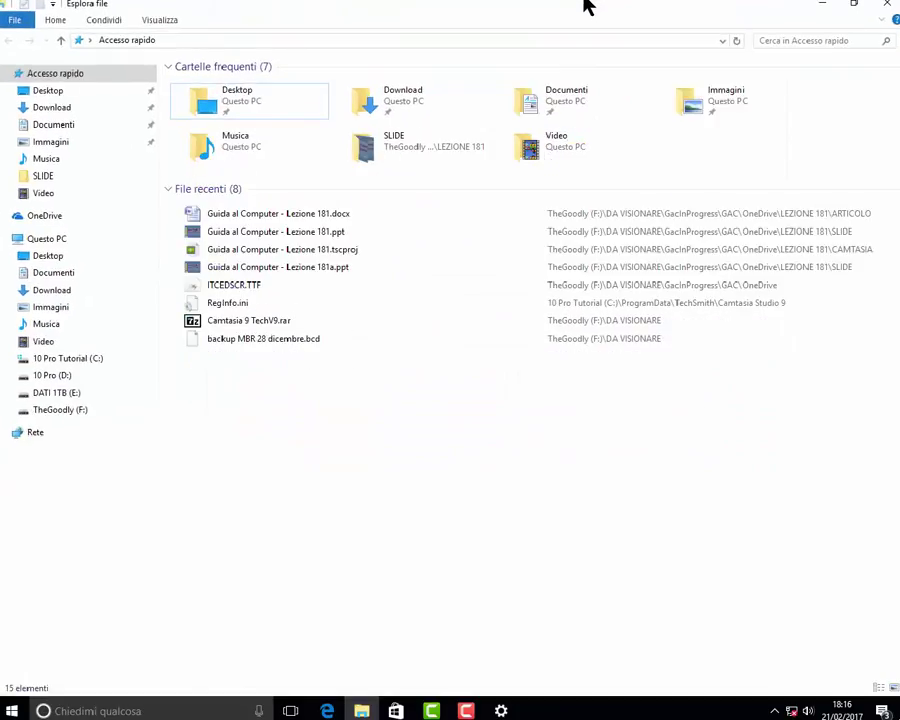
click(884, 5)
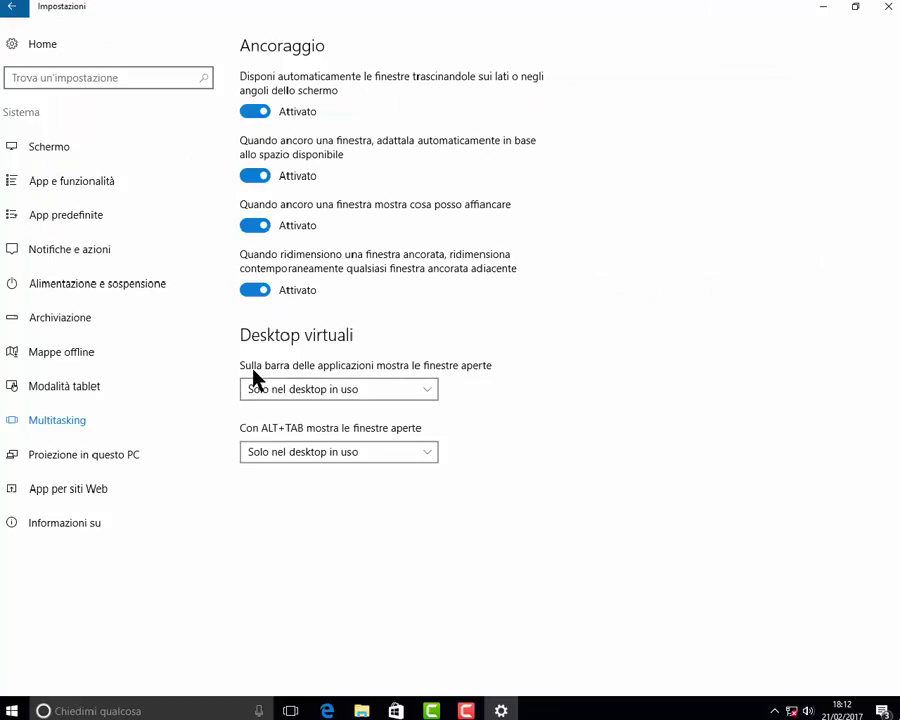
- Set both virtual desktop options, for the taskbar and for ALT+TAB, to show open windows In tutti i desktop
click(433, 397)
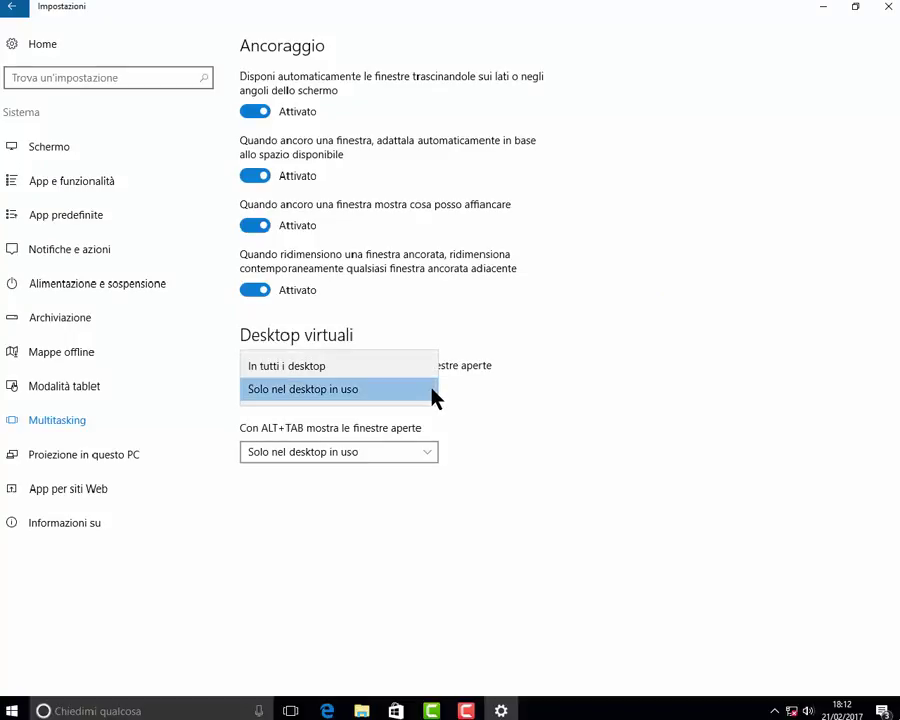
click(397, 340)
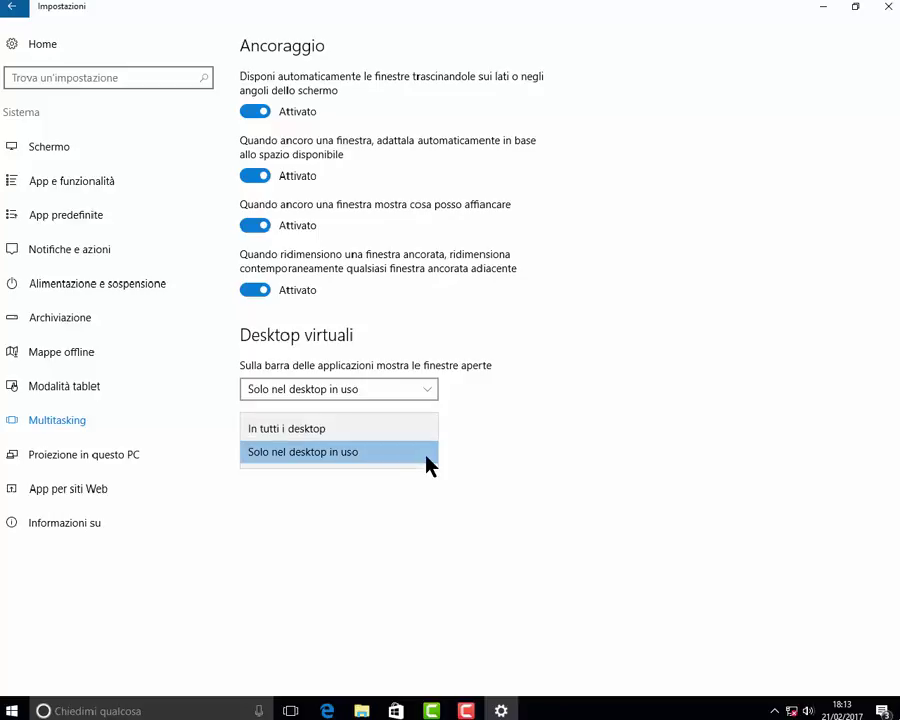
click(330, 432)
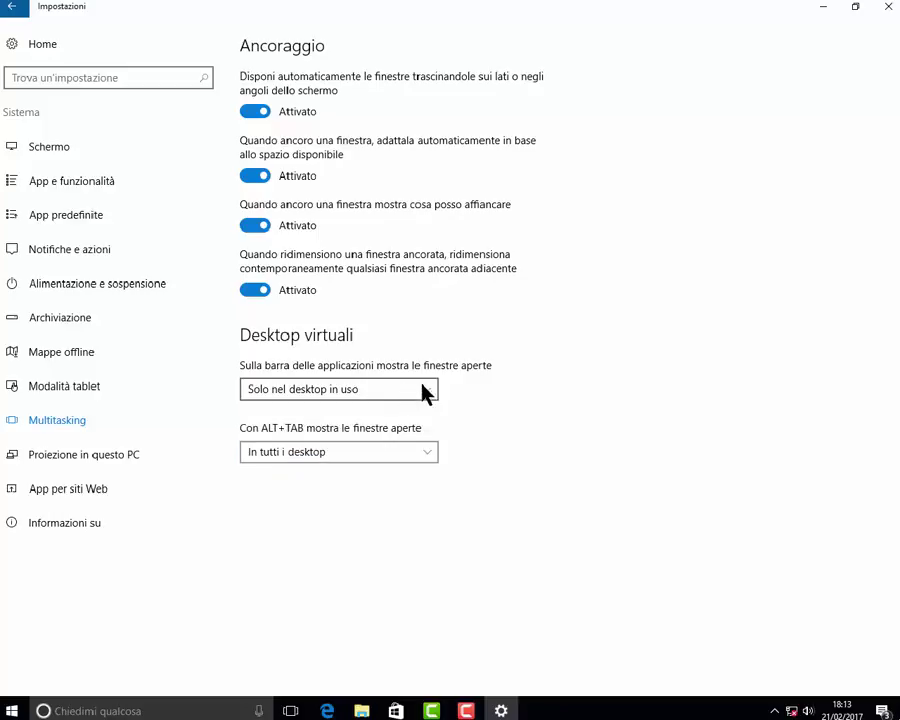
click(424, 390)
click(325, 367)
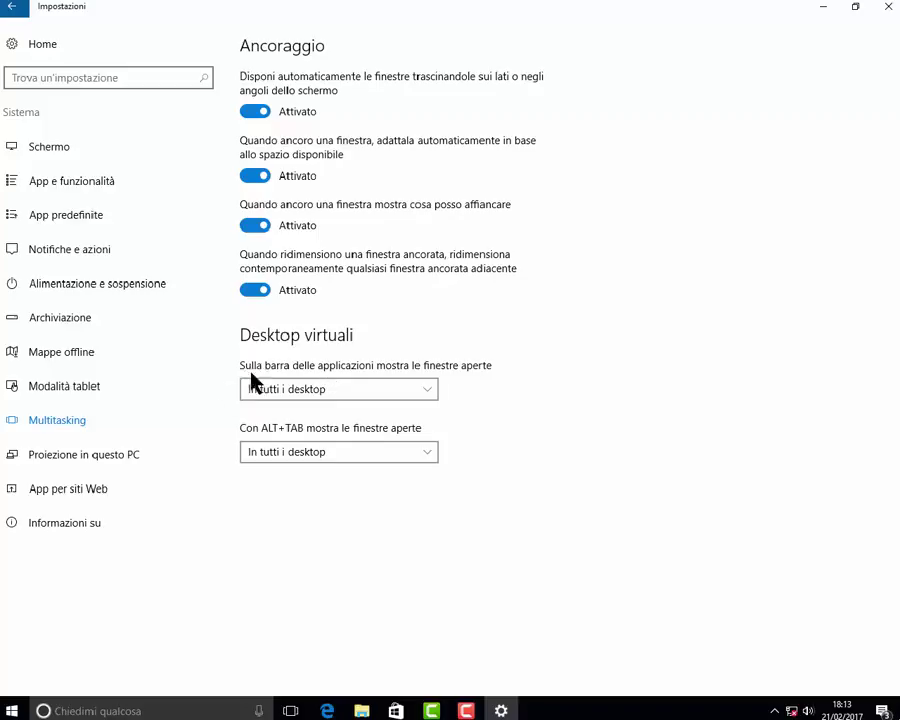
- View the settings pages for projecting to this PC, apps for websites, and the PC's system information with its related links
click(106, 457)
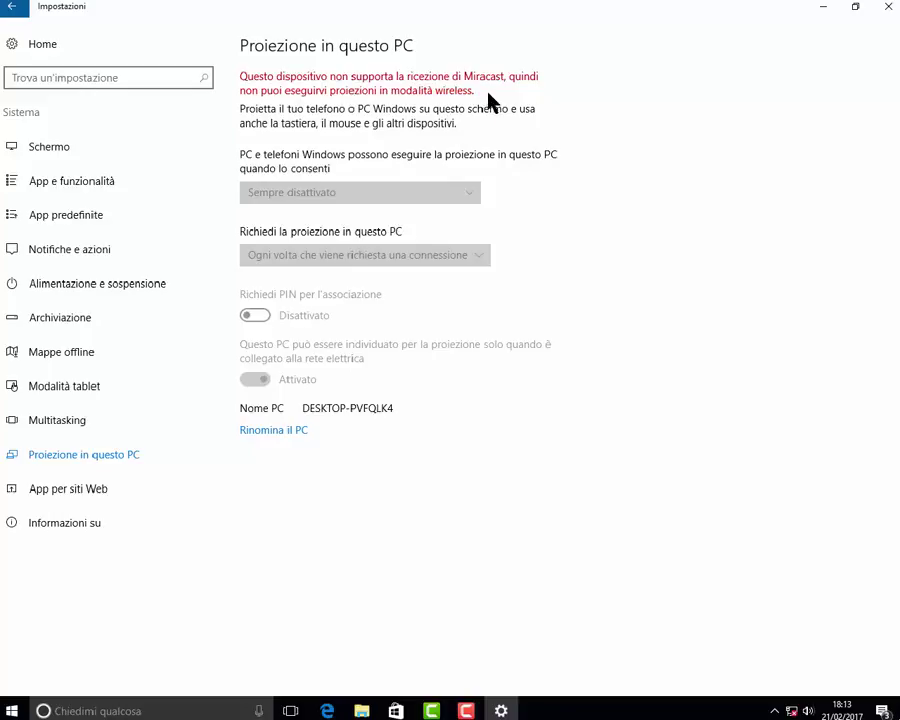
click(85, 495)
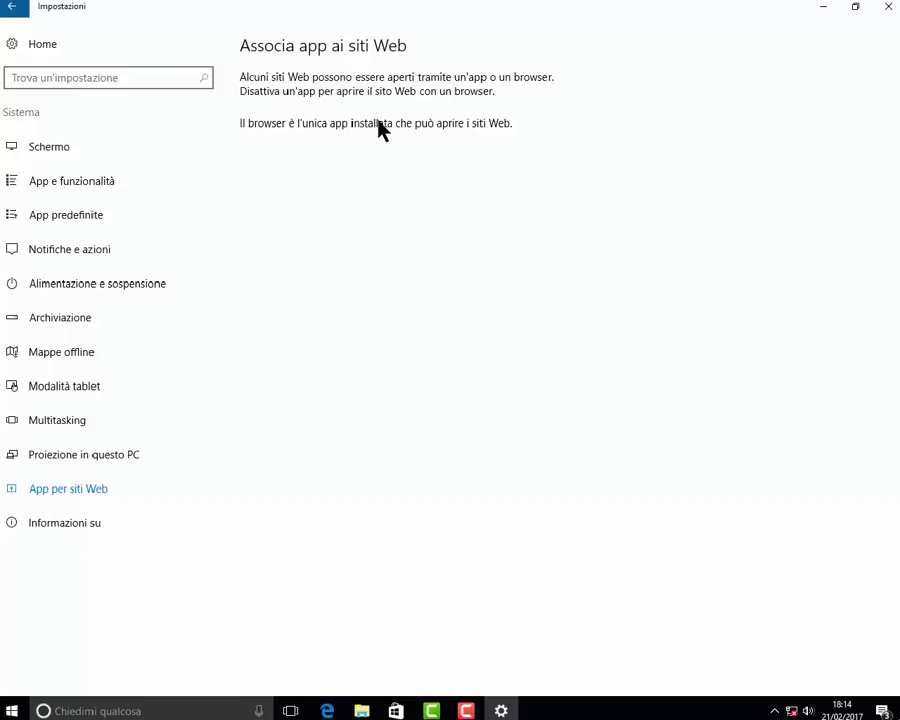
click(66, 530)
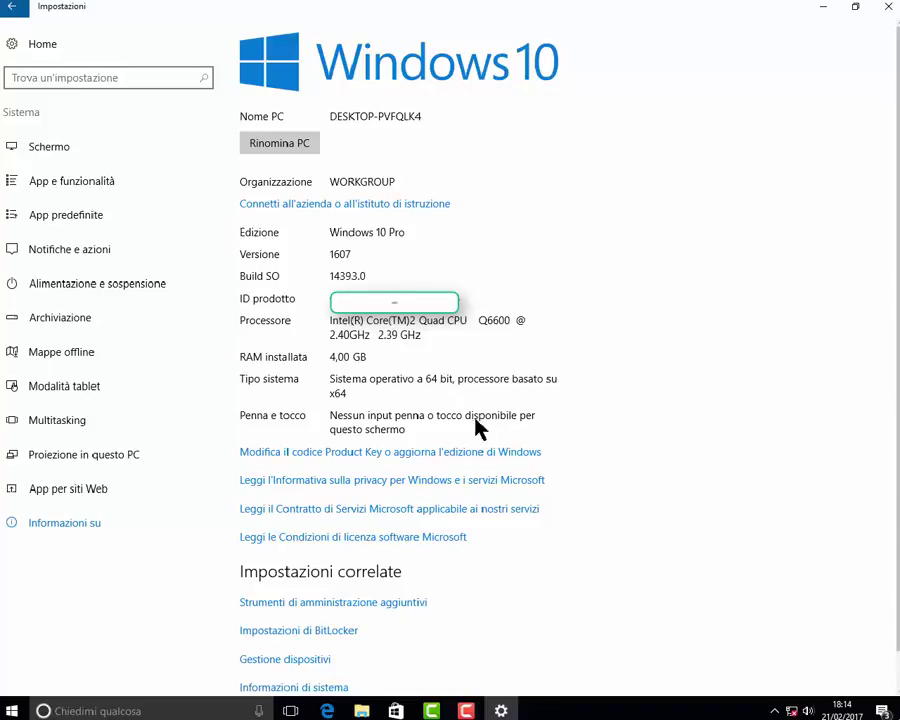
scroll(640, 430, down, 1)
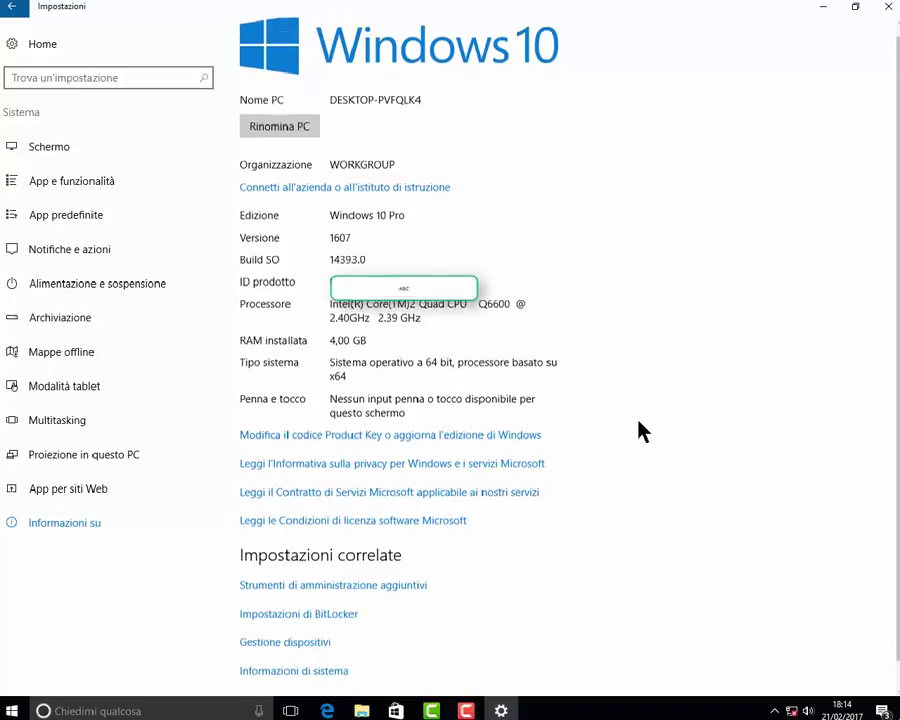